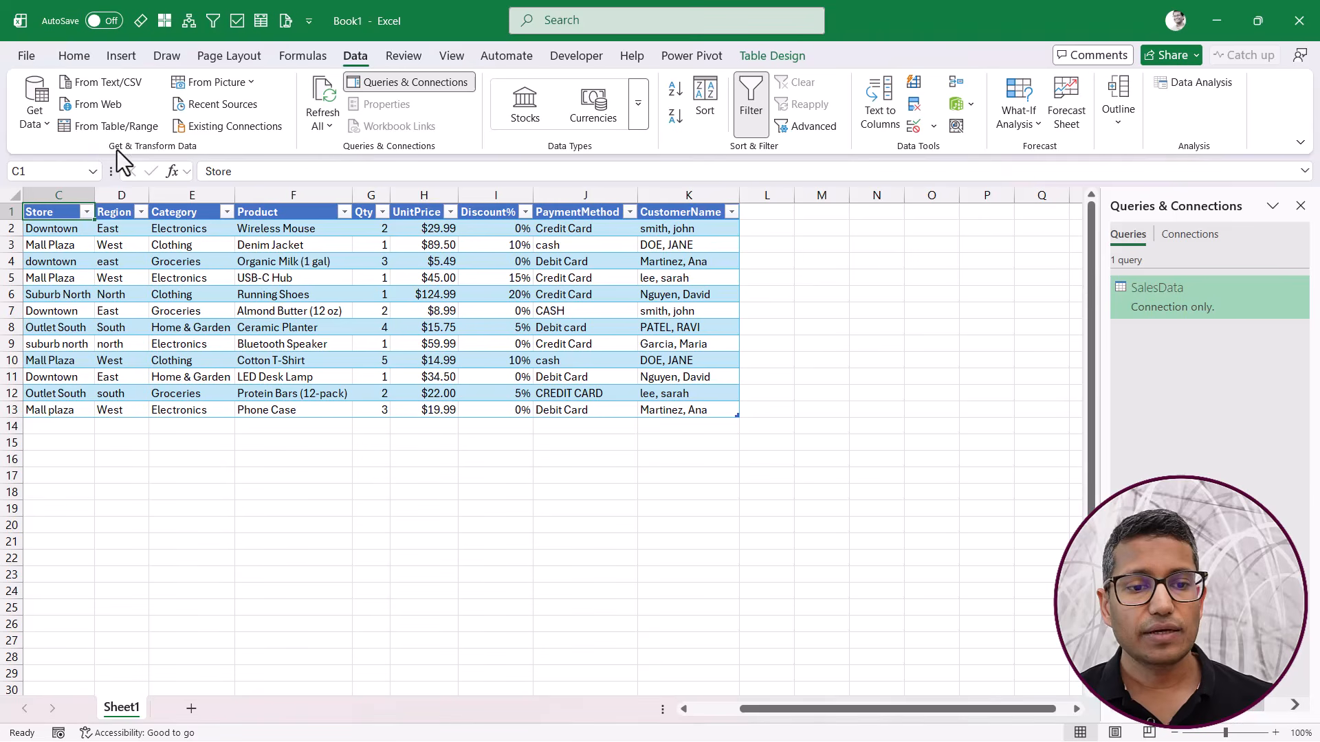
# - Open the workbook's Query Options to view the global and current-workbook setting categories, and close them without changes
pyautogui.click(40, 122)
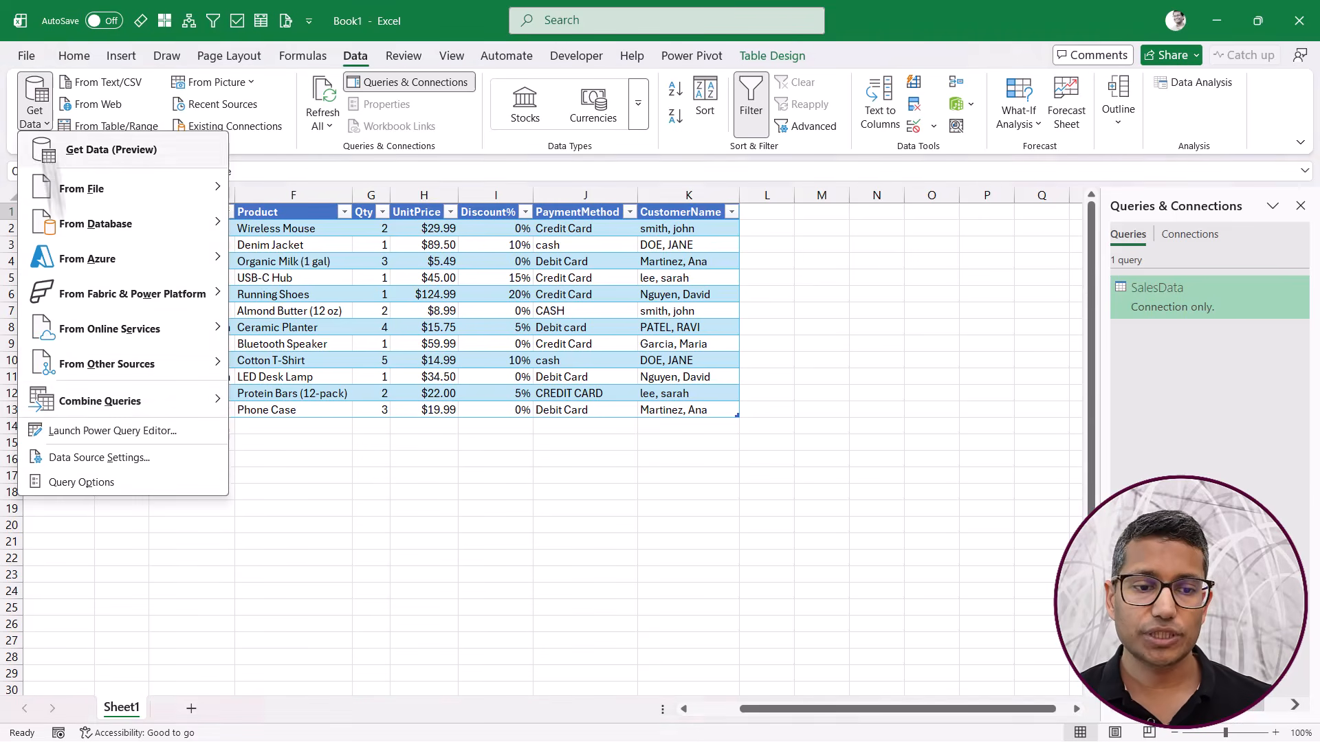
pyautogui.click(96, 484)
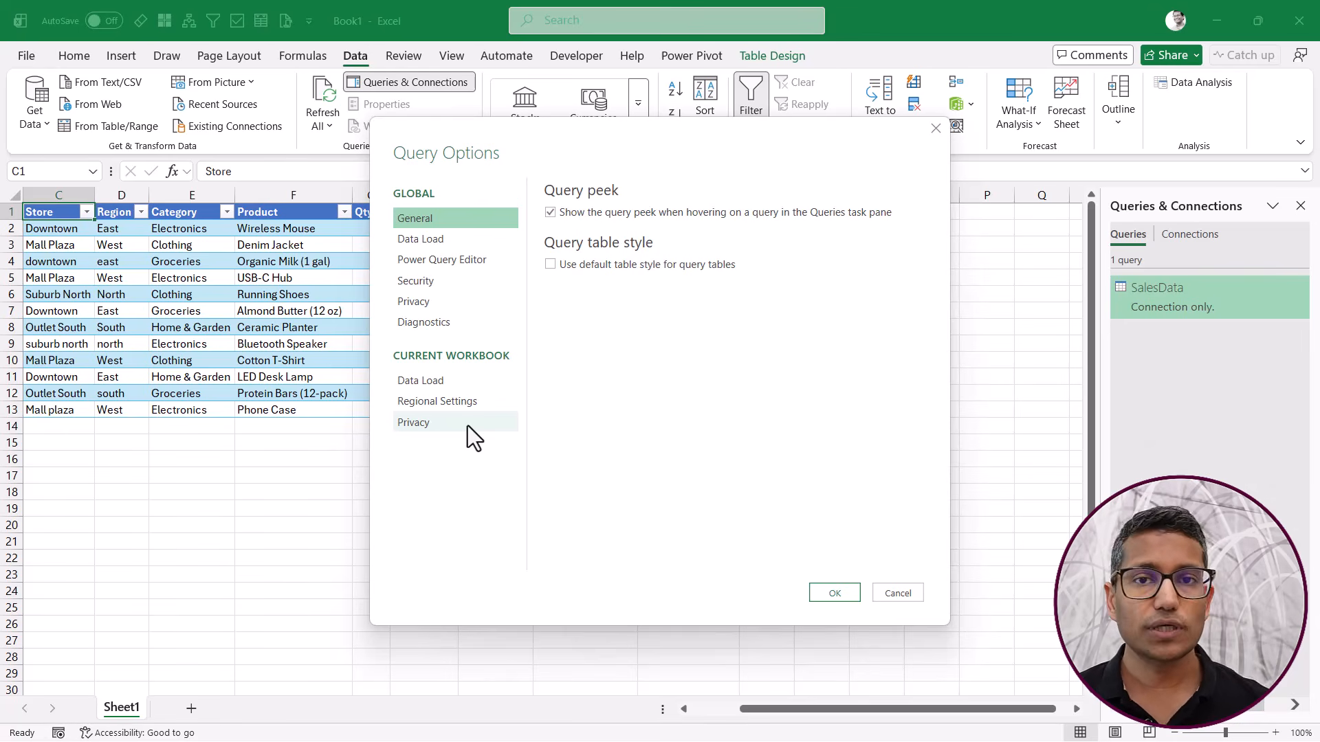
pyautogui.click(936, 129)
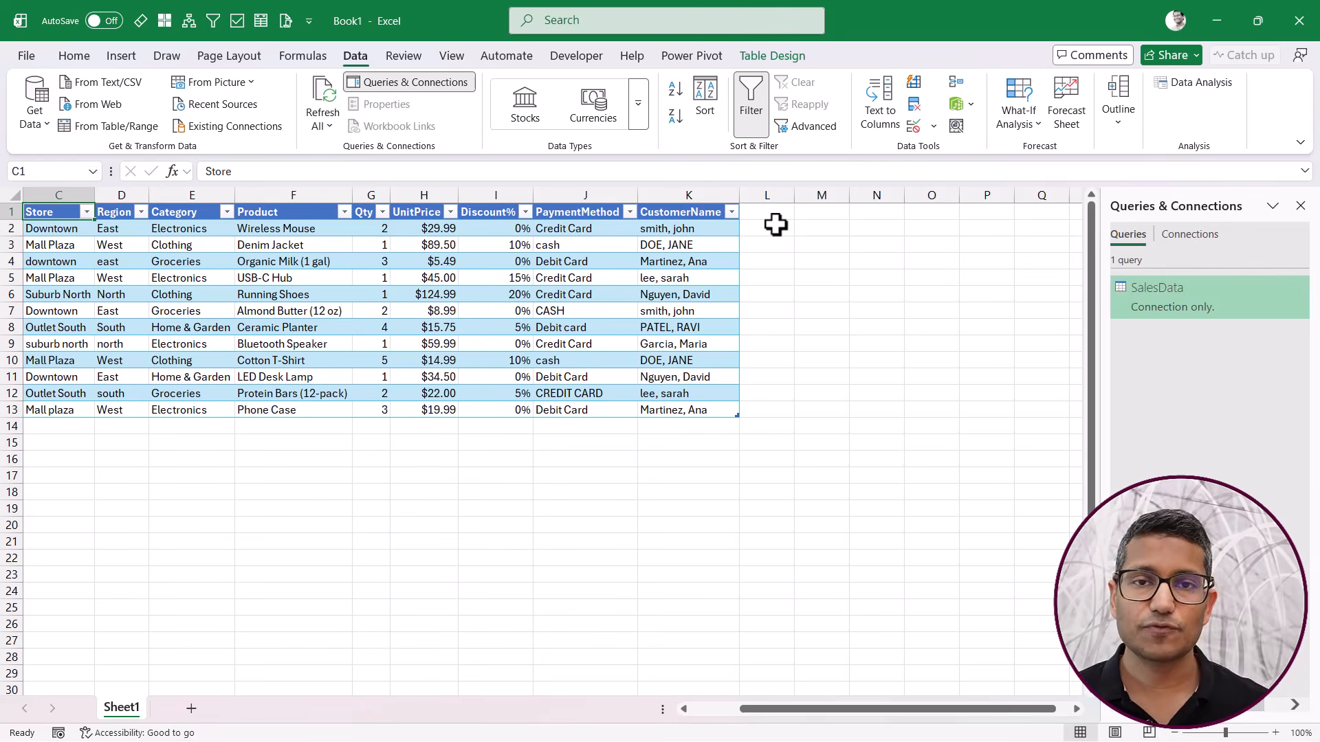
# - Open the SalesData query in the Power Query Editor, view Query Options from there, and close both again
pyautogui.doubleClick(1155, 302)
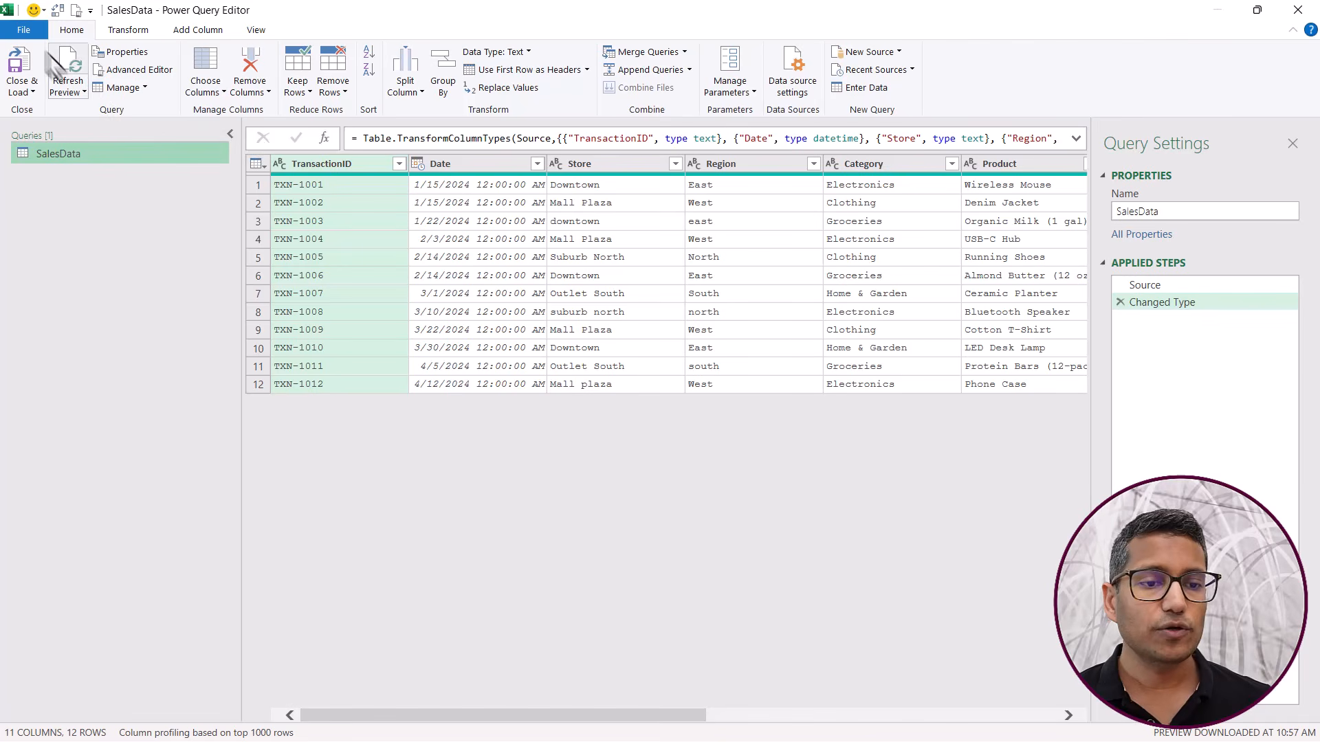
pyautogui.click(34, 30)
pyautogui.moveTo(86, 178)
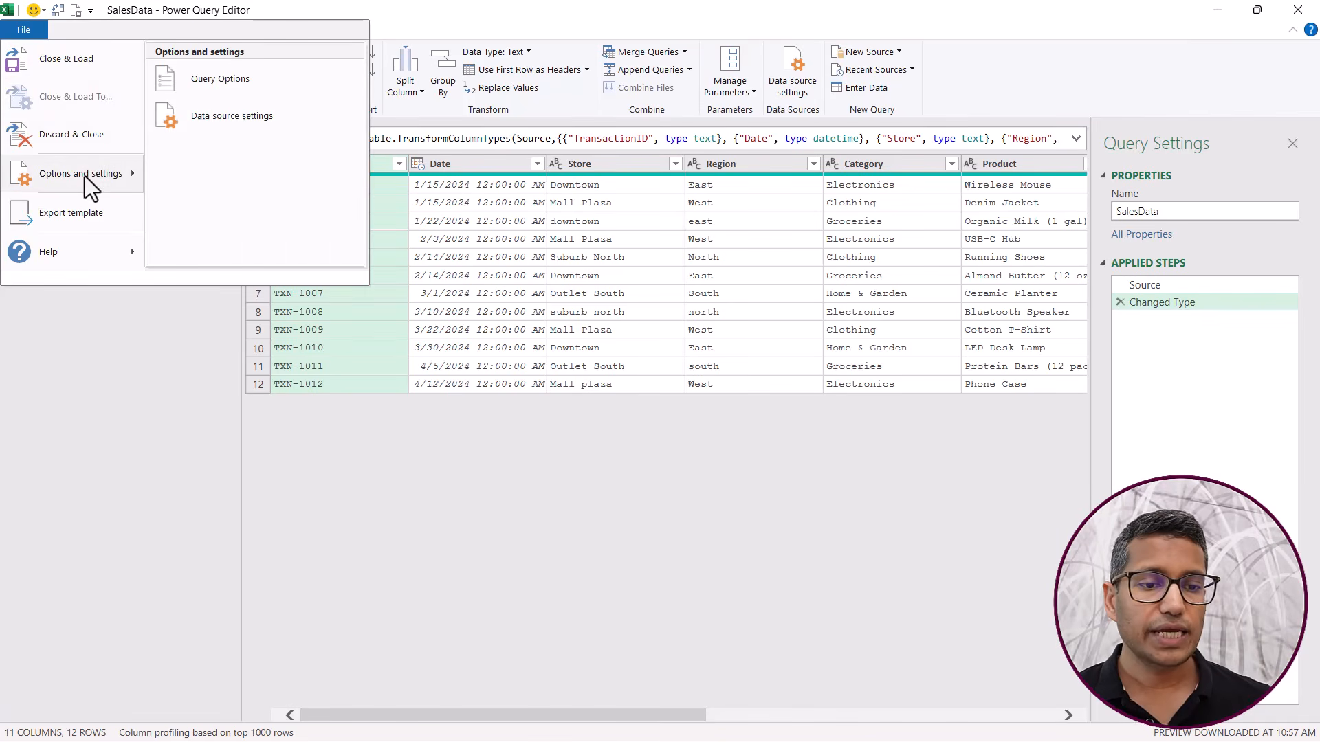
pyautogui.click(209, 84)
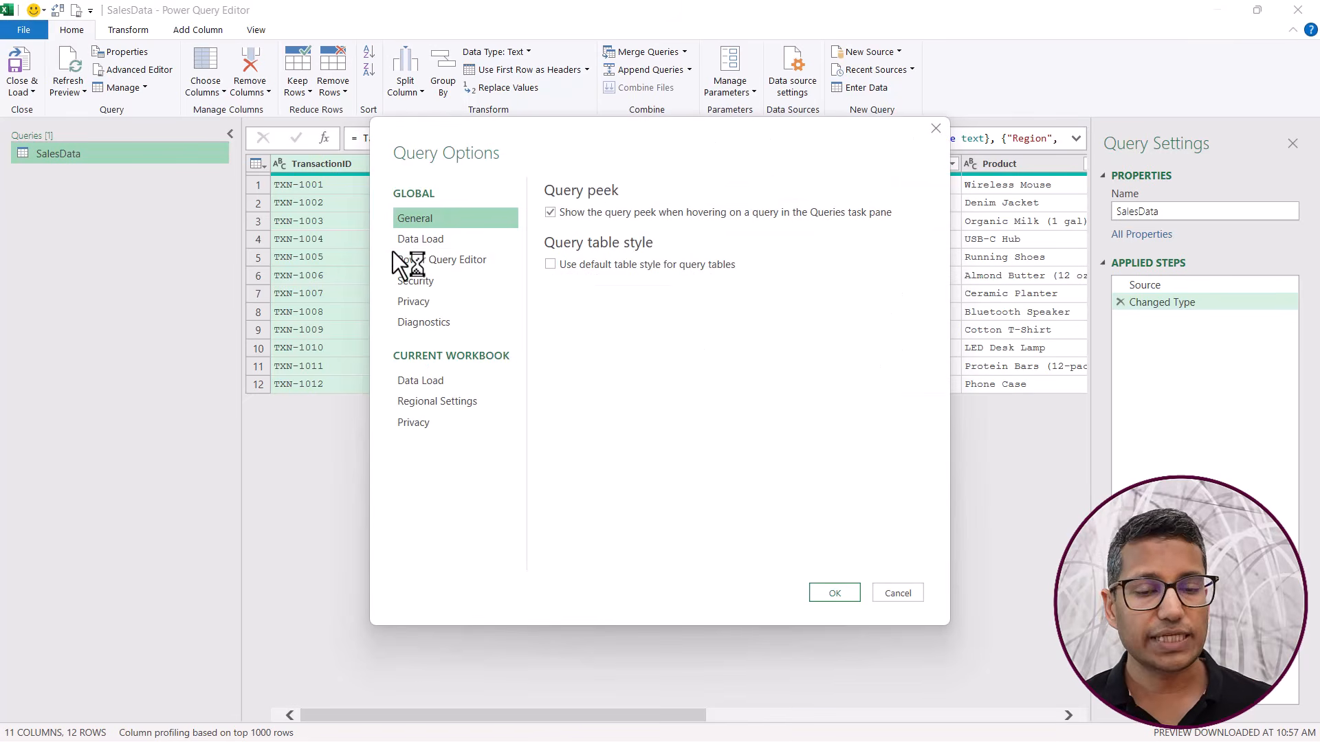
pyautogui.click(935, 129)
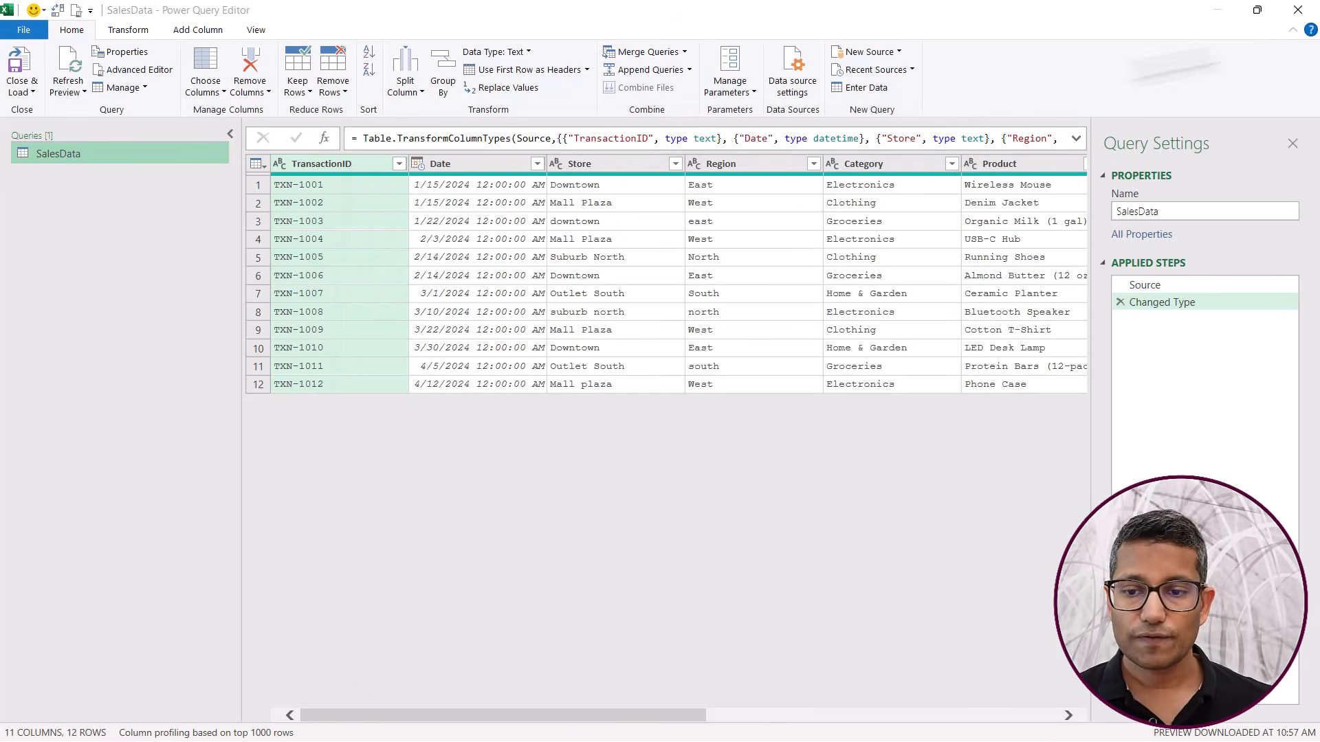
pyautogui.click(1298, 10)
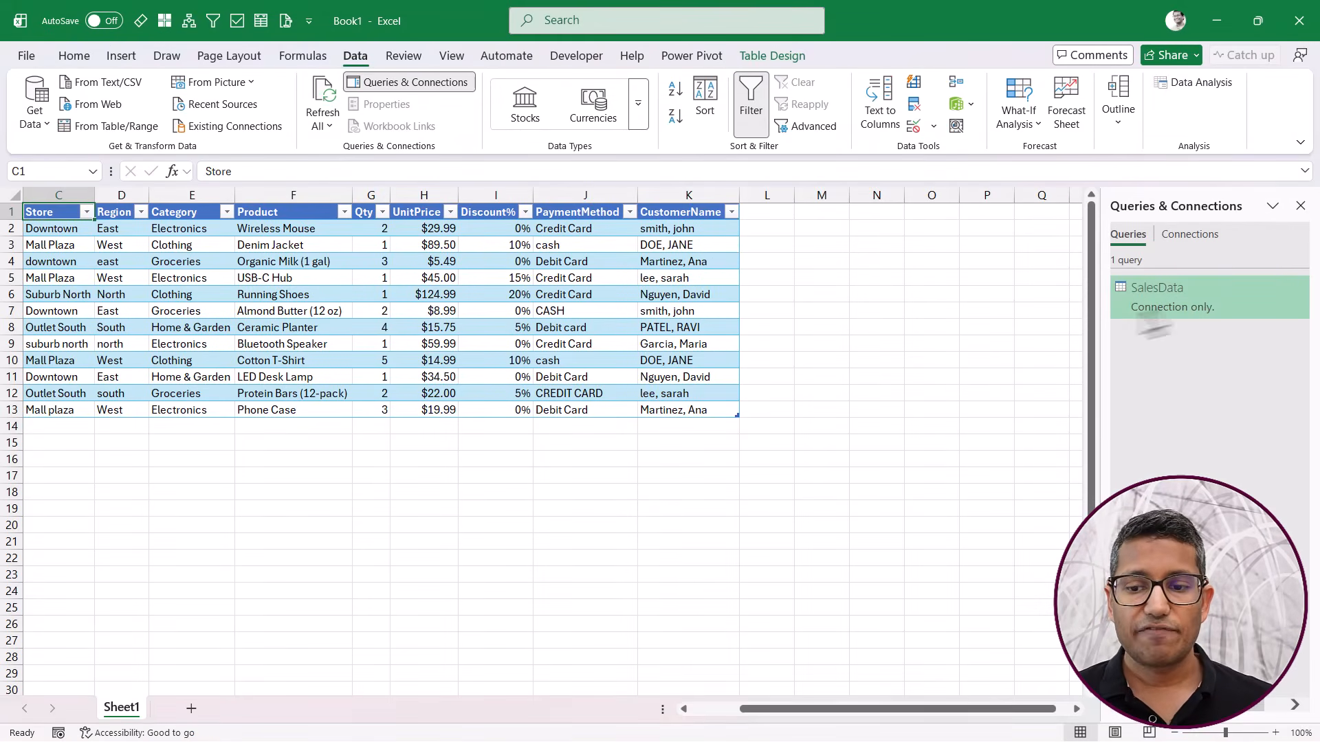
pyautogui.moveTo(1231, 308)
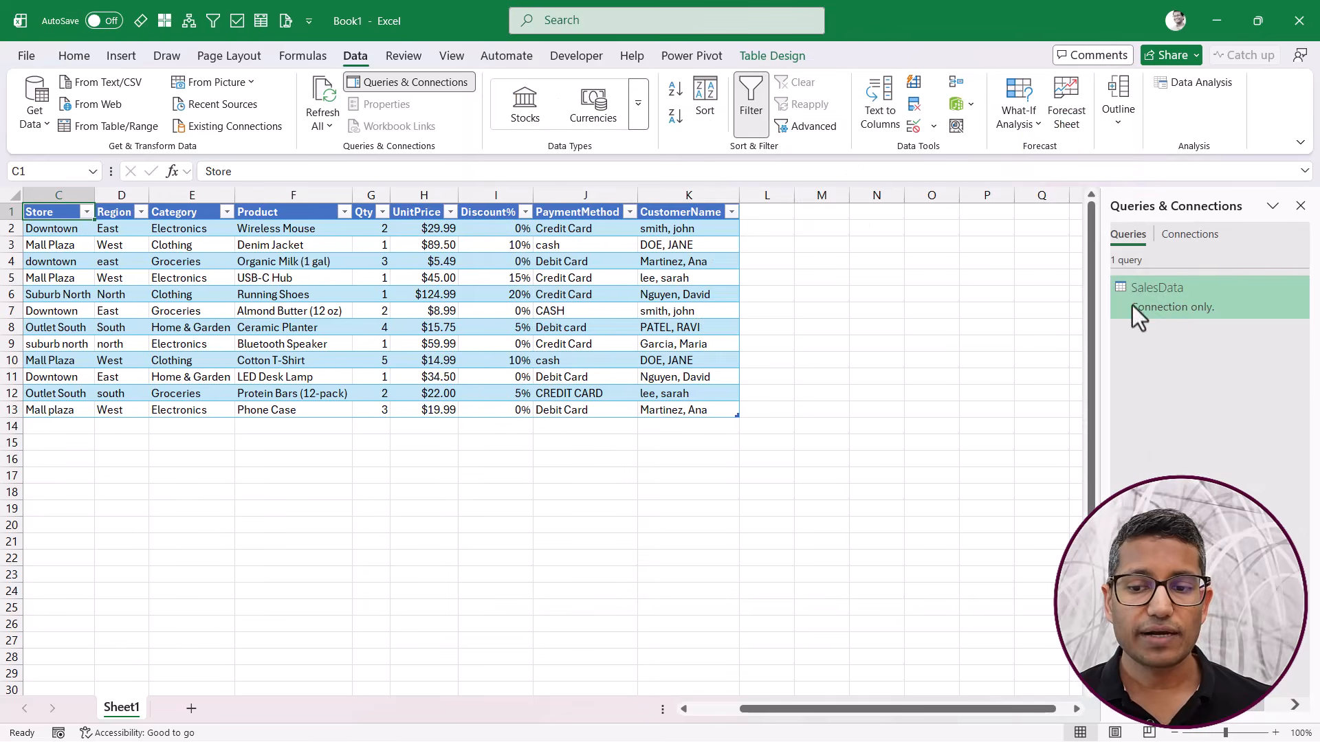
pyautogui.rightClick(1132, 304)
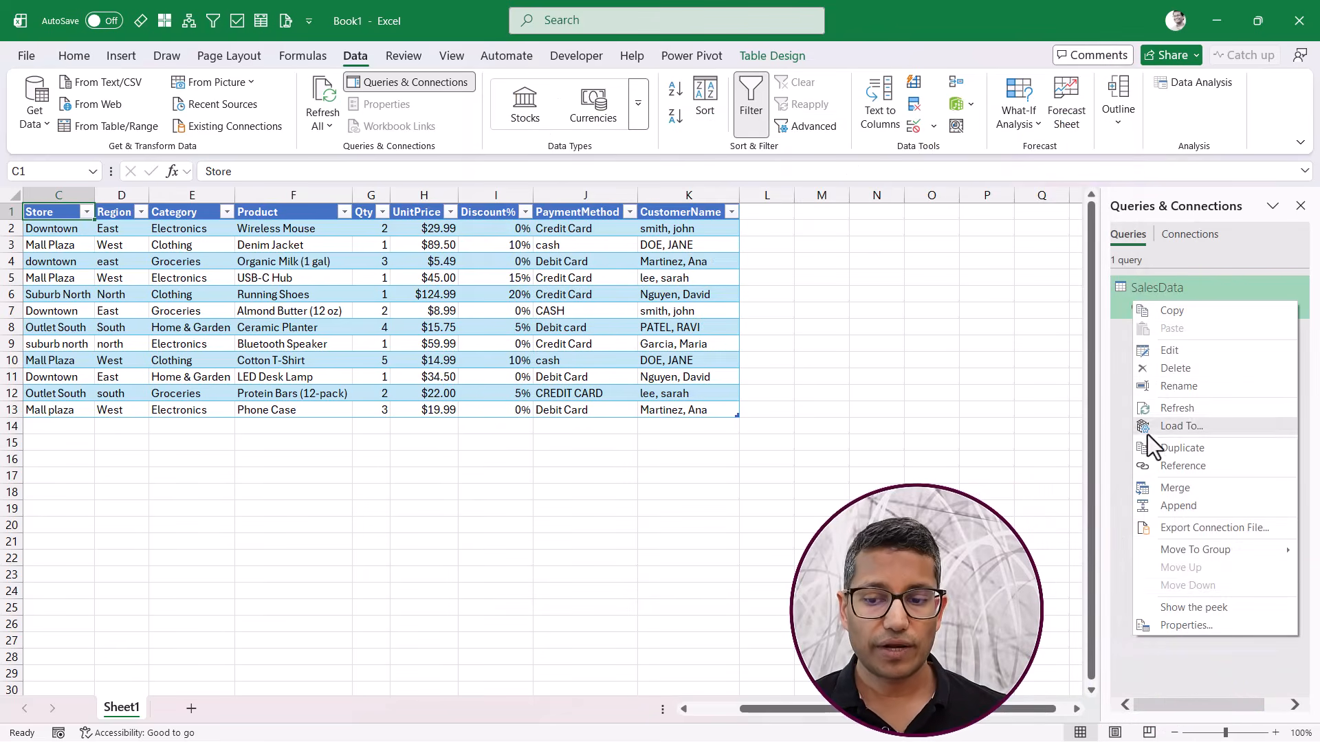
pyautogui.click(1182, 630)
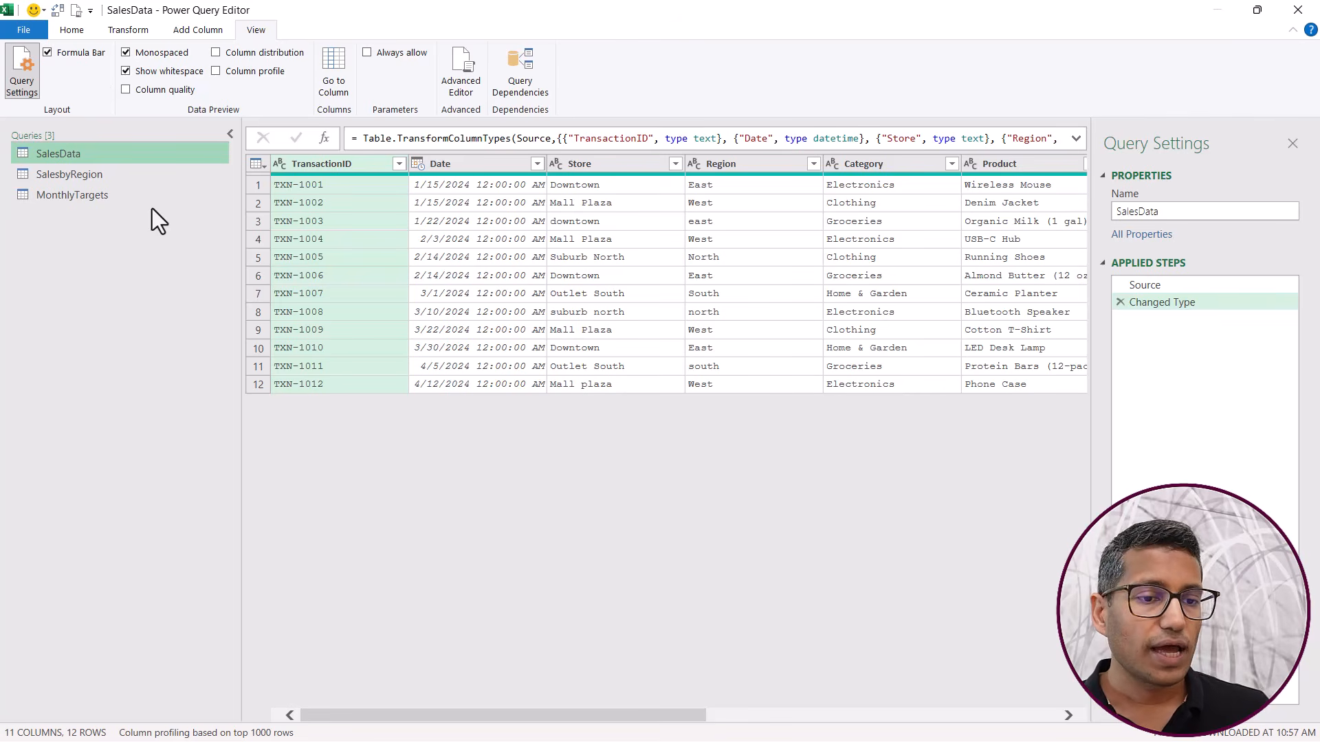
pyautogui.click(30, 32)
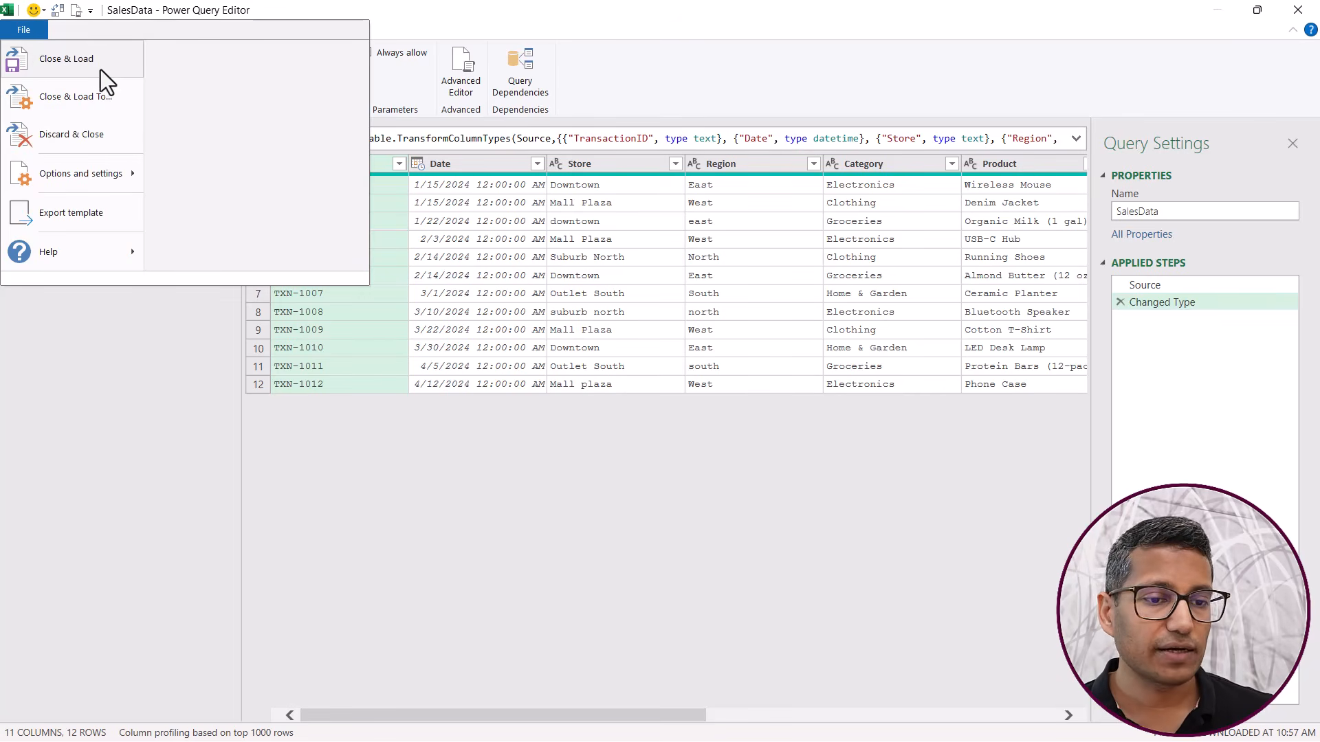
pyautogui.click(164, 373)
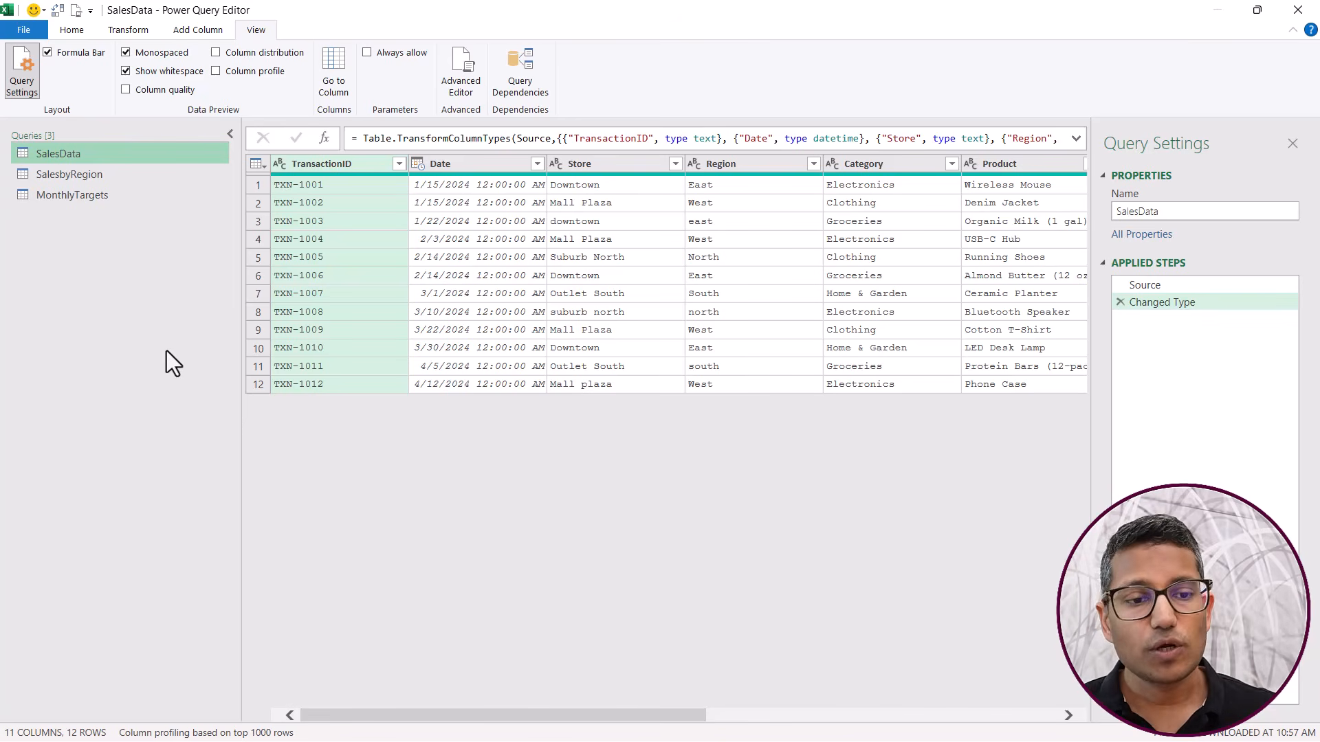
# - In the global Data Load query options, specify custom default load settings with Load to worksheet turned off, and confirm
pyautogui.click(38, 35)
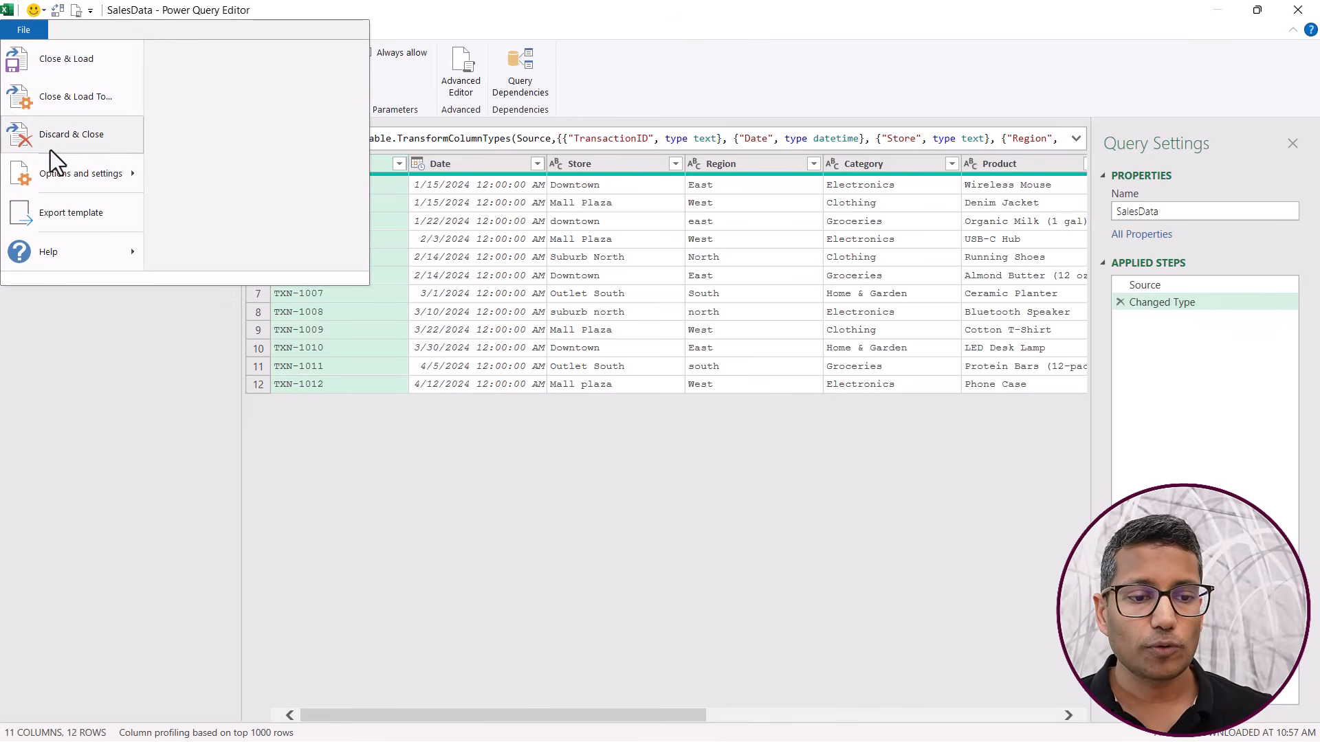
pyautogui.moveTo(58, 178)
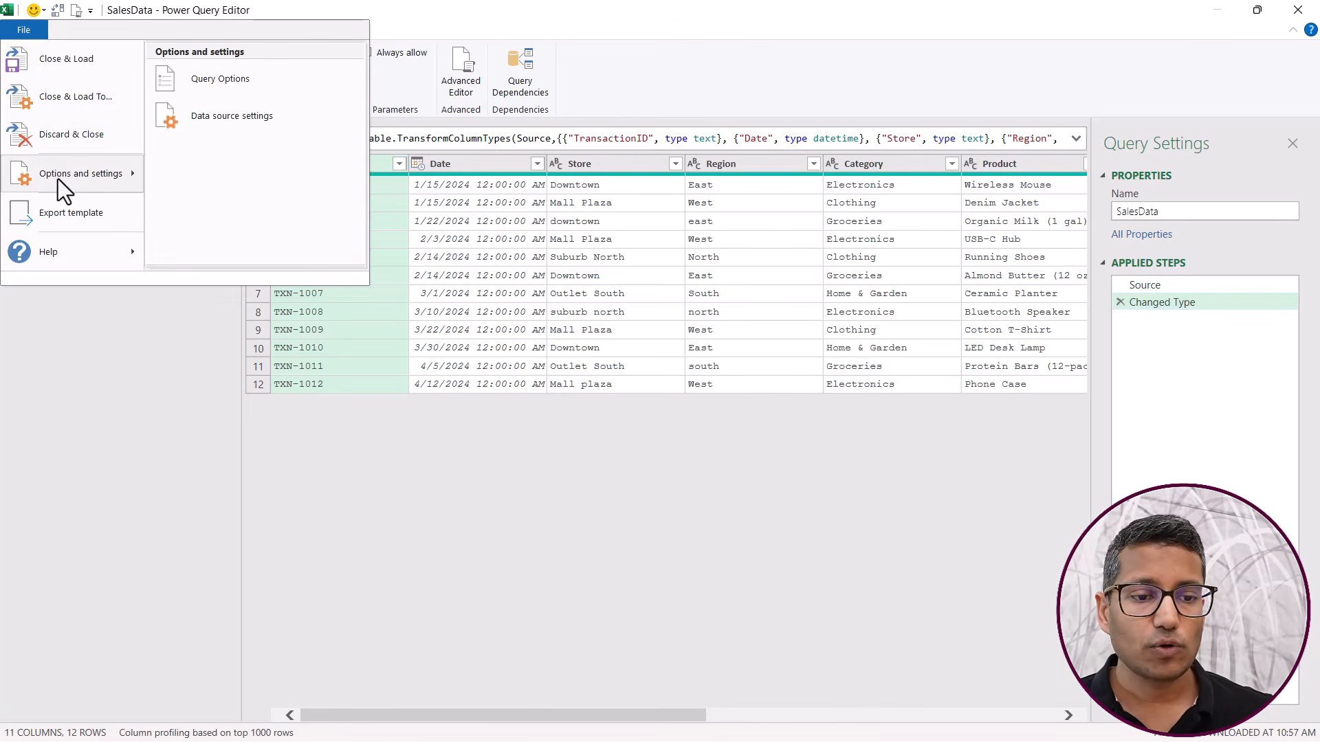
pyautogui.click(220, 83)
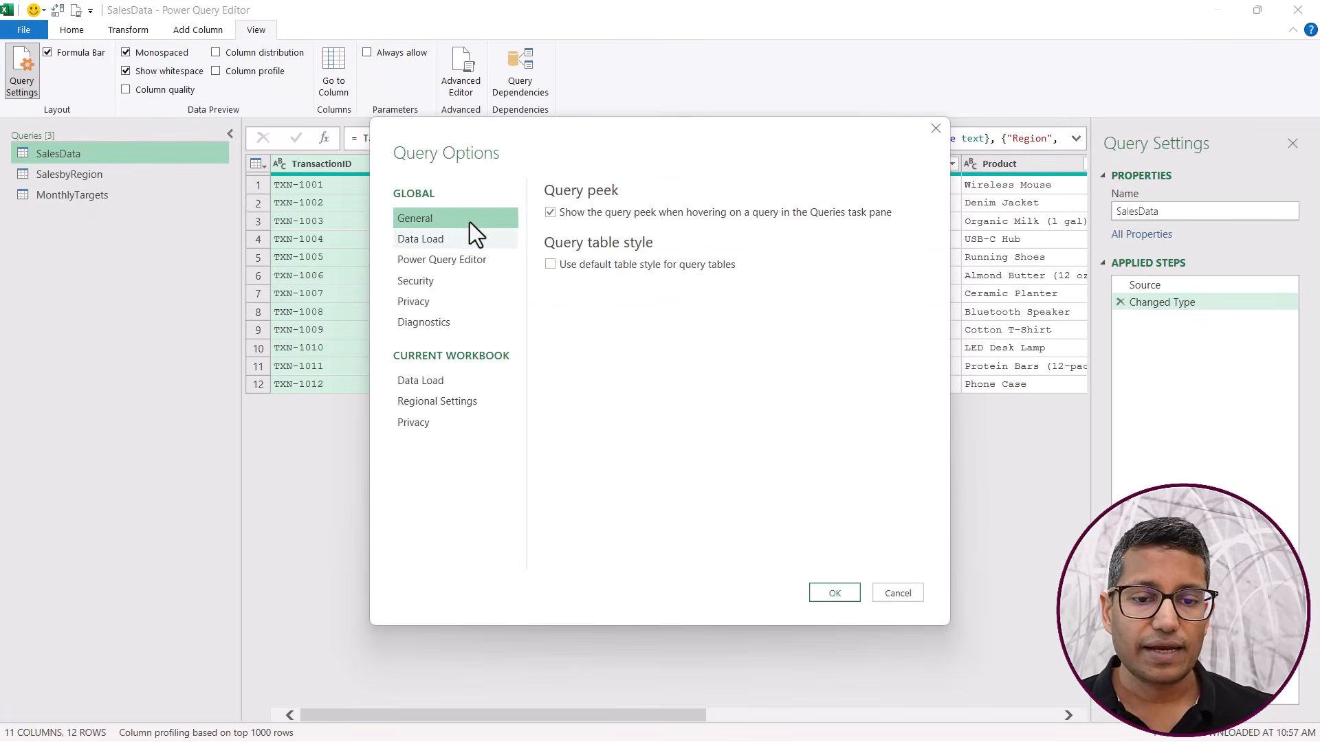
pyautogui.click(435, 244)
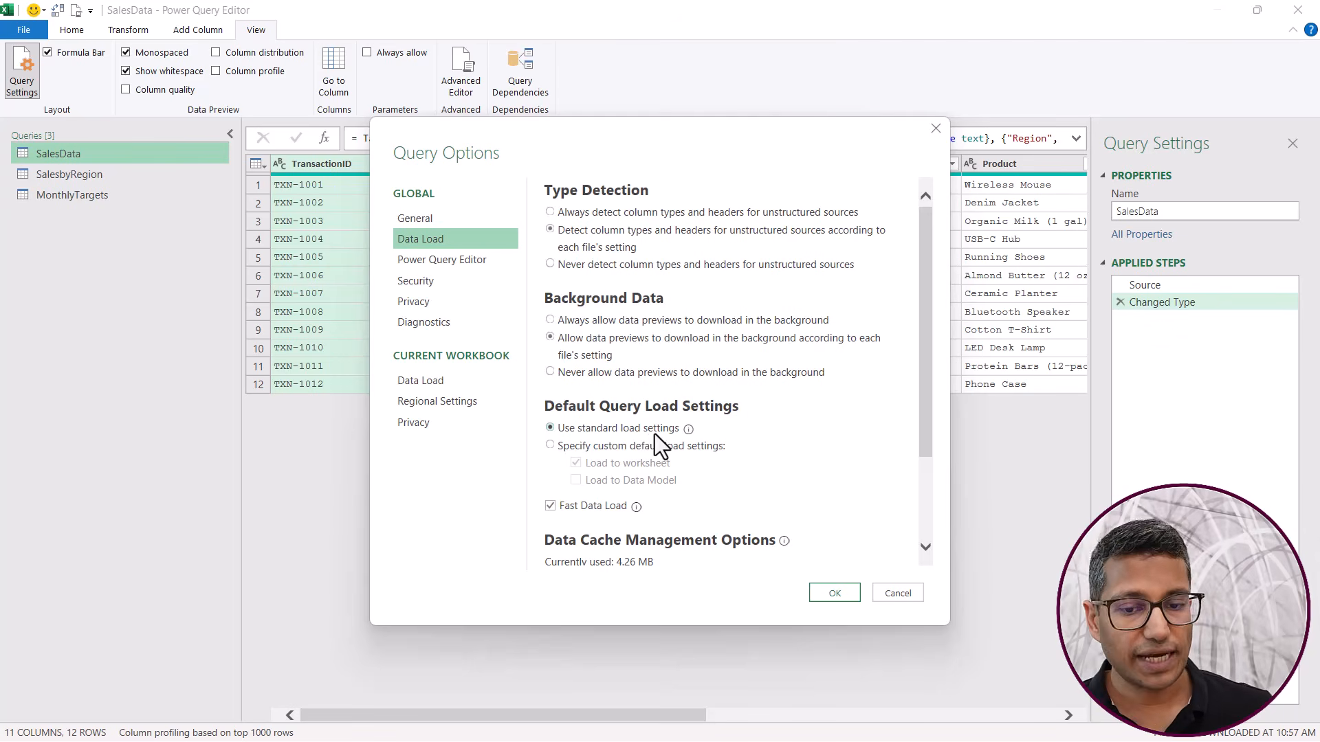
pyautogui.moveTo(686, 432)
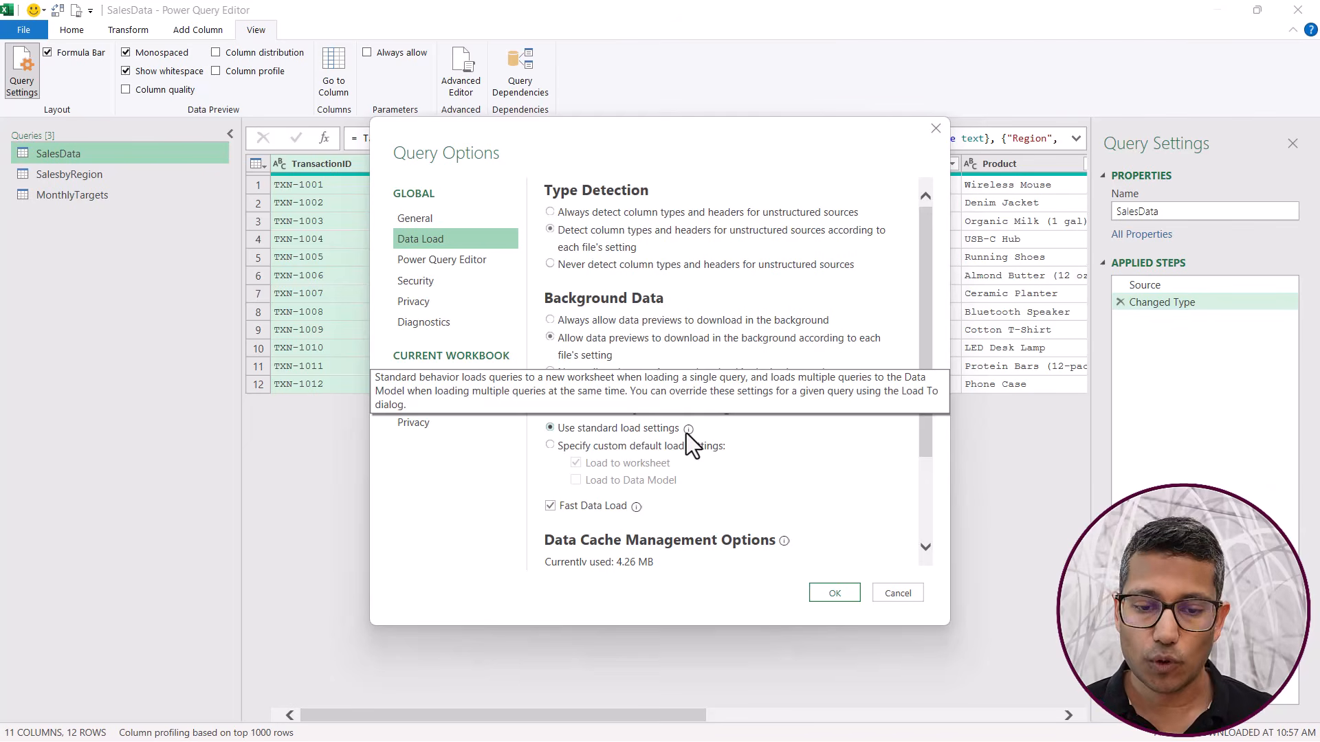
pyautogui.click(554, 445)
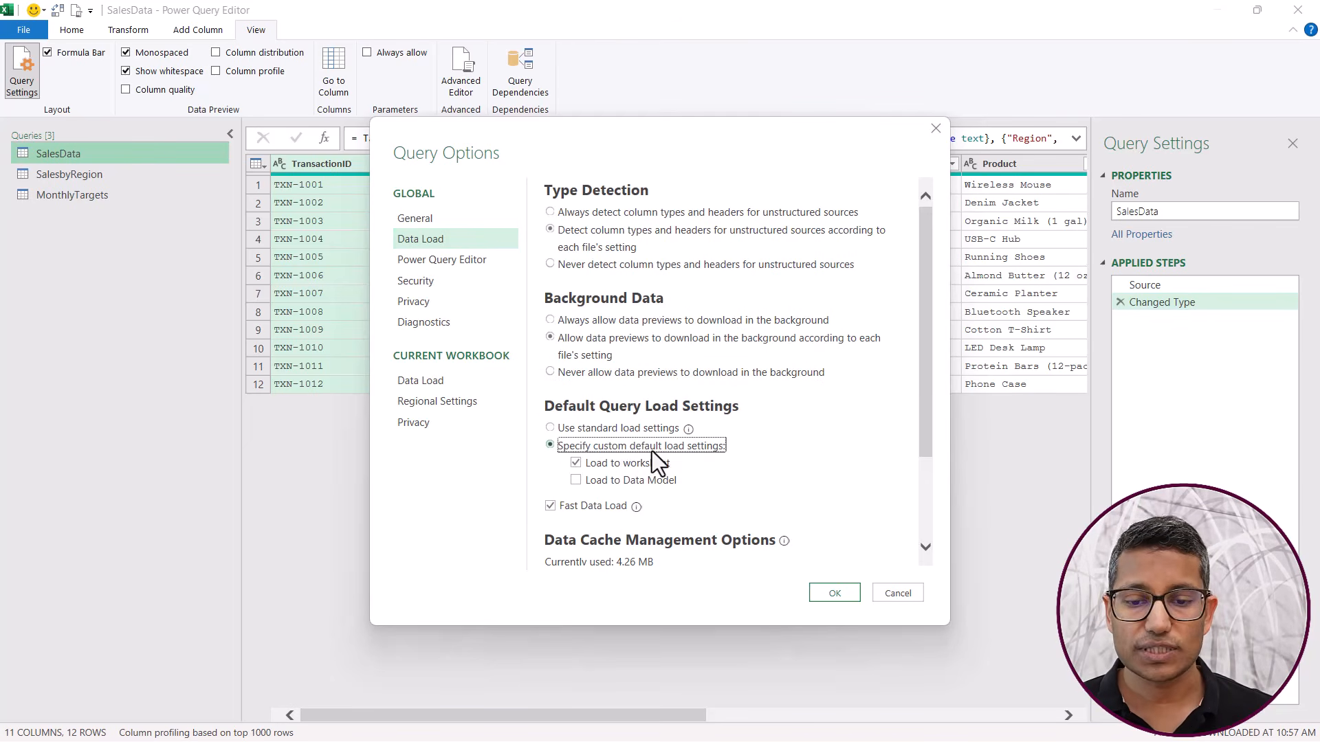
pyautogui.click(576, 464)
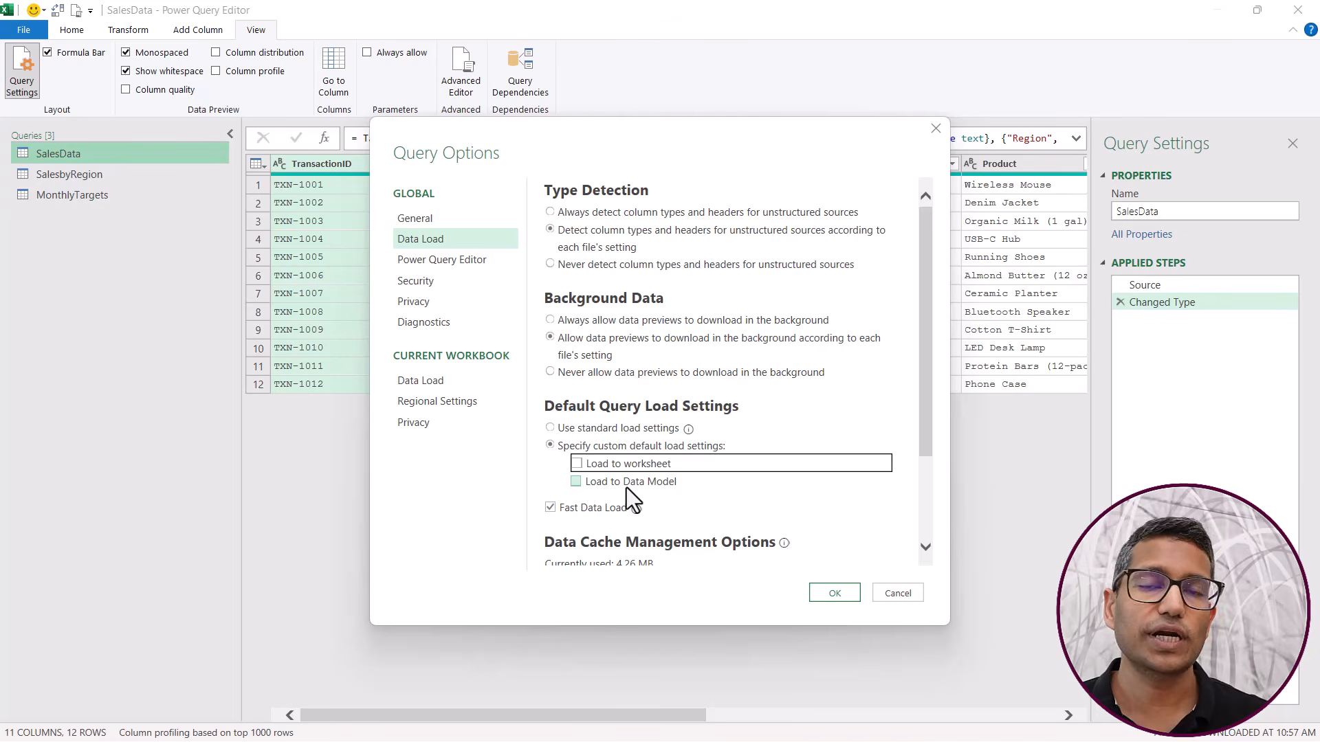
pyautogui.click(821, 591)
# - Close the Power Query Editor and load the SalesbyRegion and MonthlyTargets queries with the default load settings
pyautogui.click(34, 35)
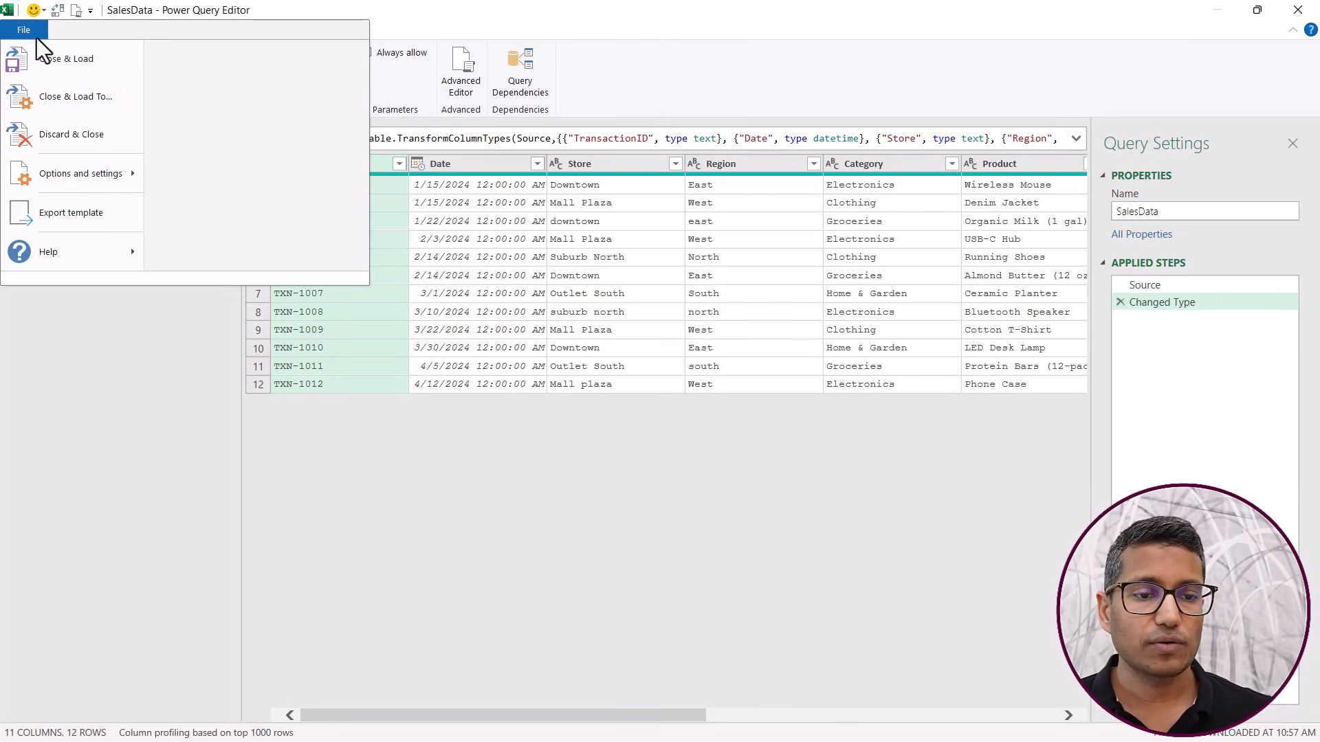
pyautogui.click(55, 65)
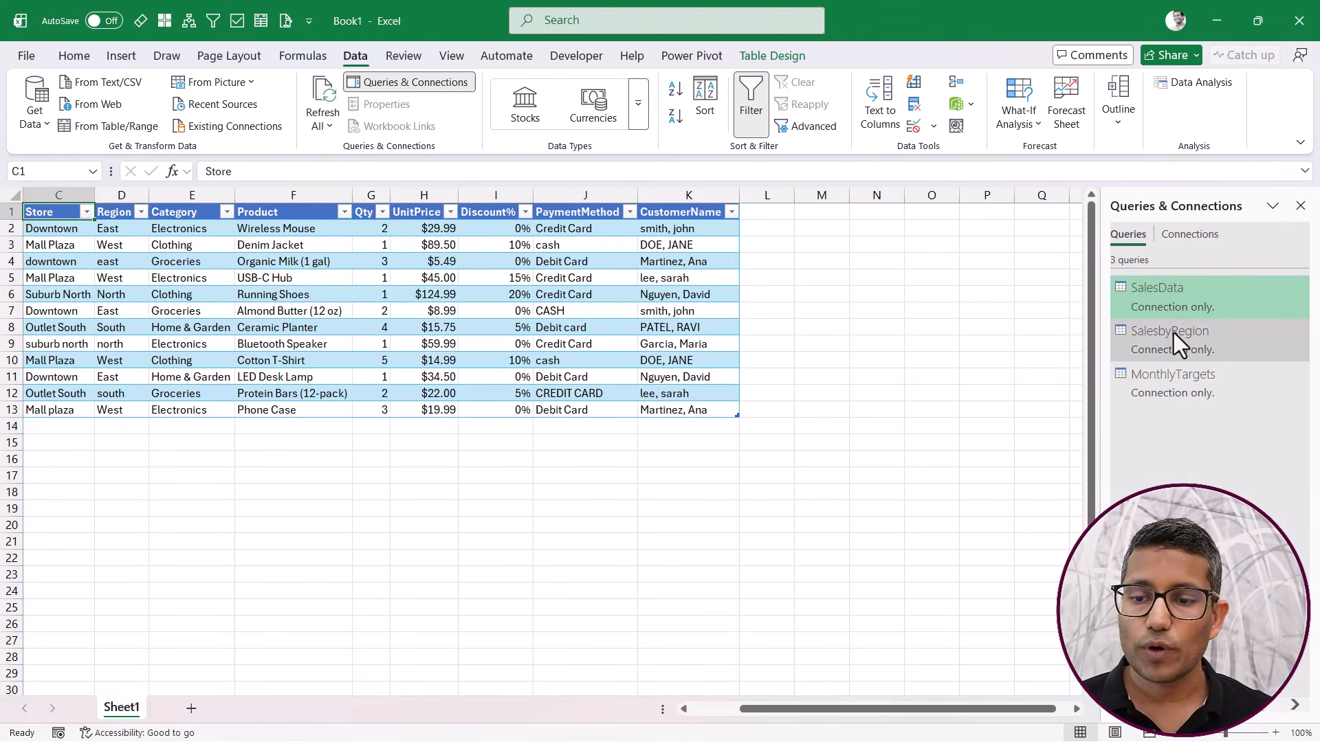
pyautogui.moveTo(1170, 372)
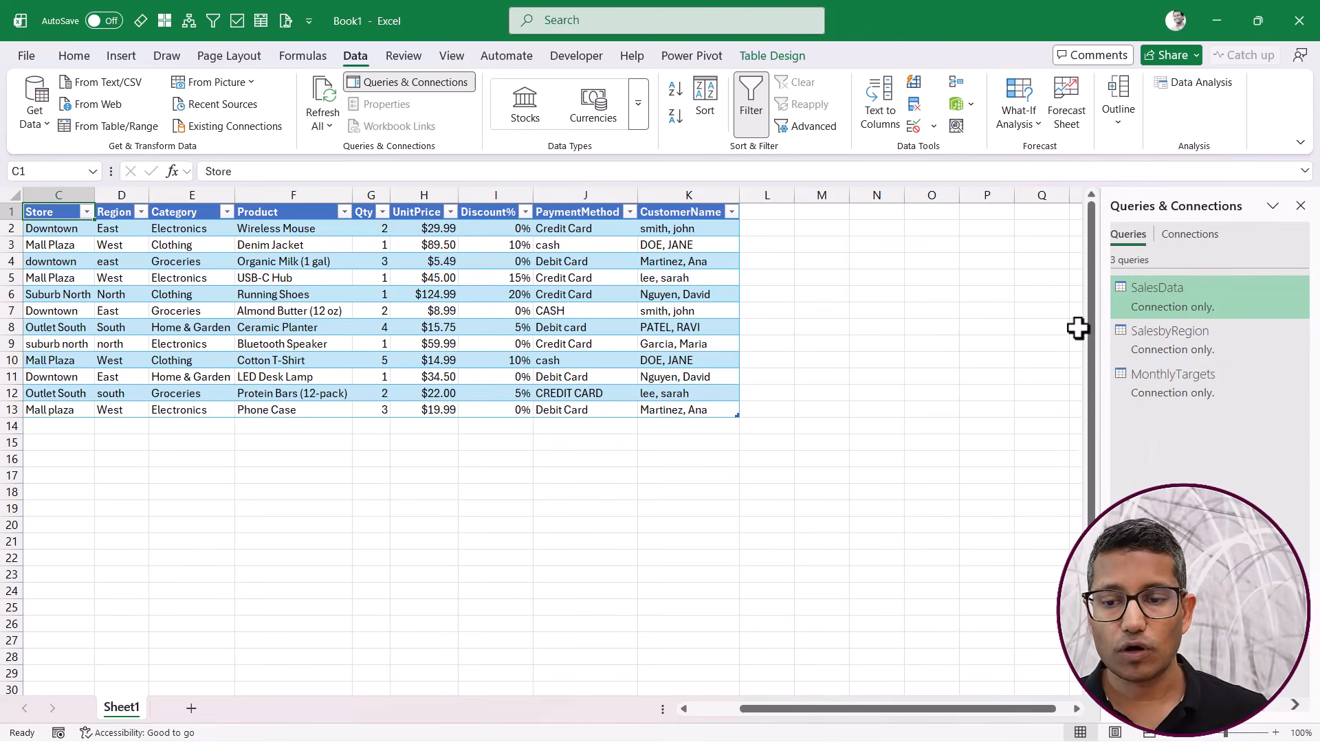
# - Load the SalesData query as a table on a new worksheet, and return to Sheet1
pyautogui.moveTo(1144, 312)
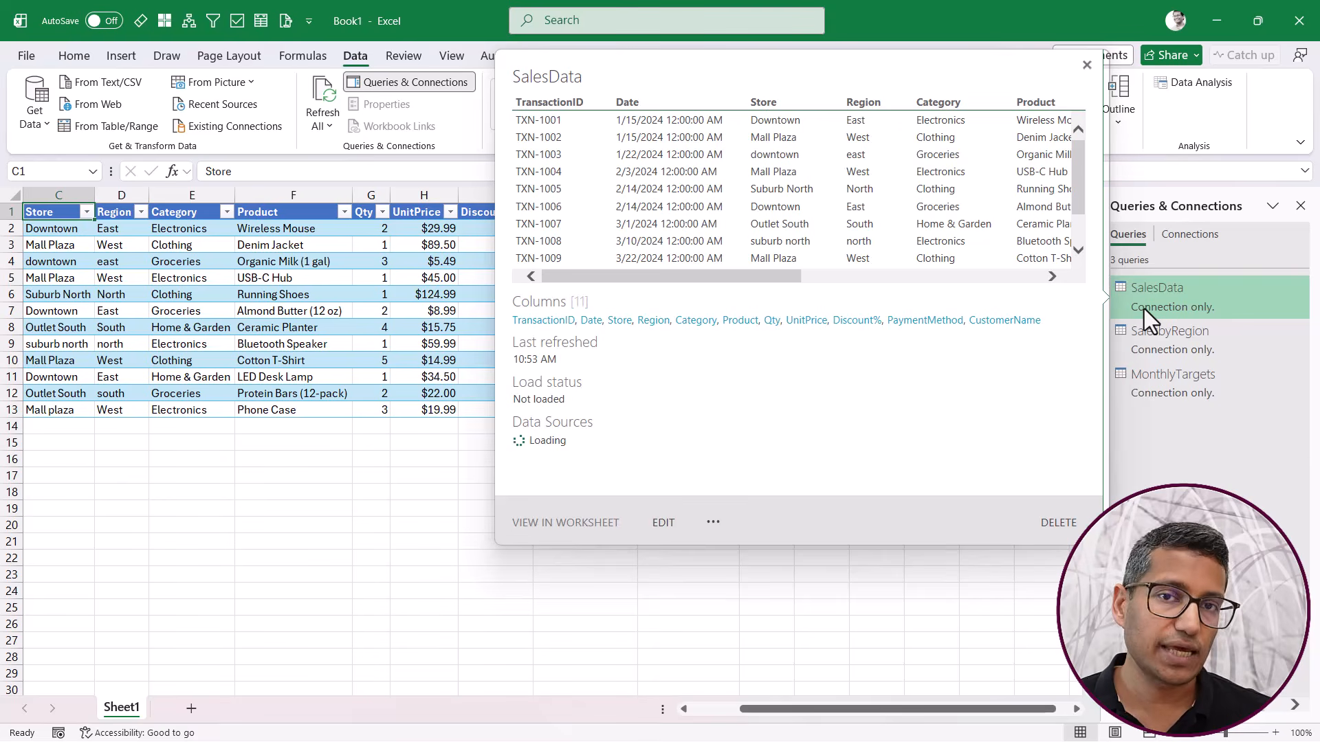
pyautogui.rightClick(1144, 307)
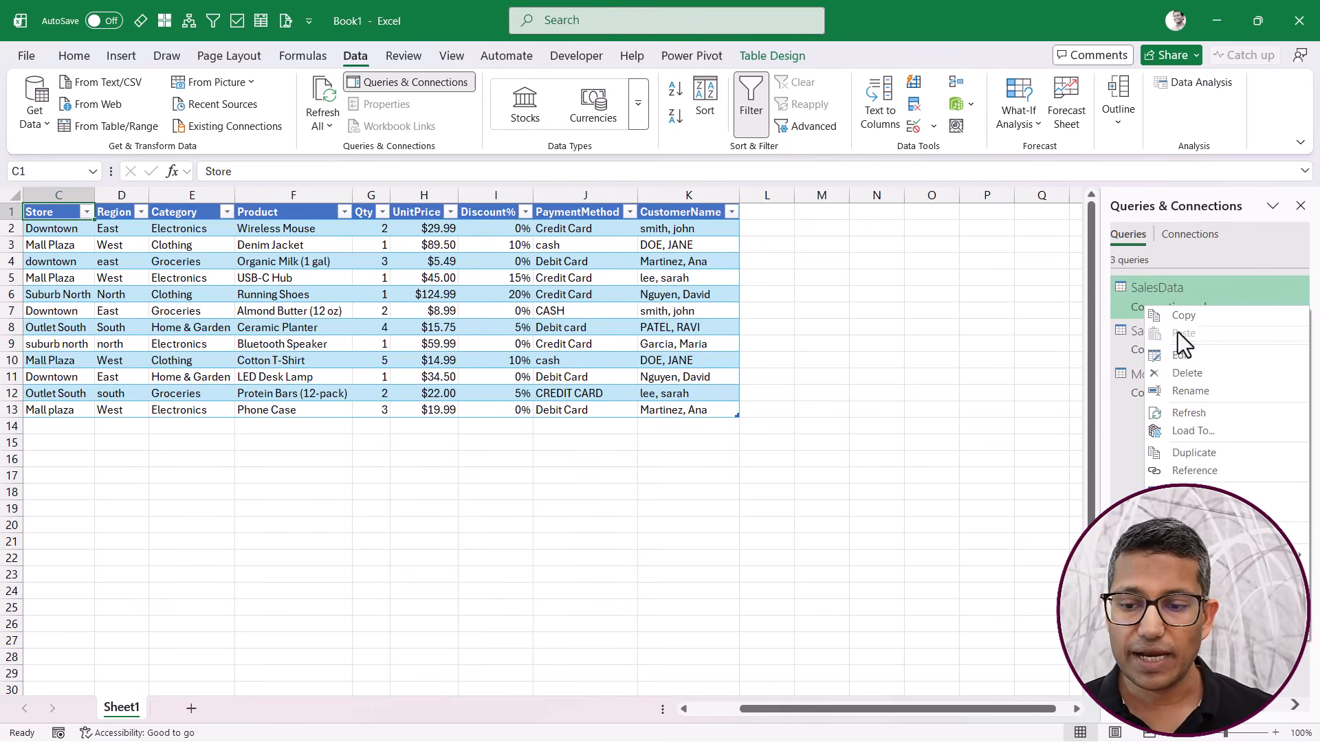
pyautogui.click(1193, 427)
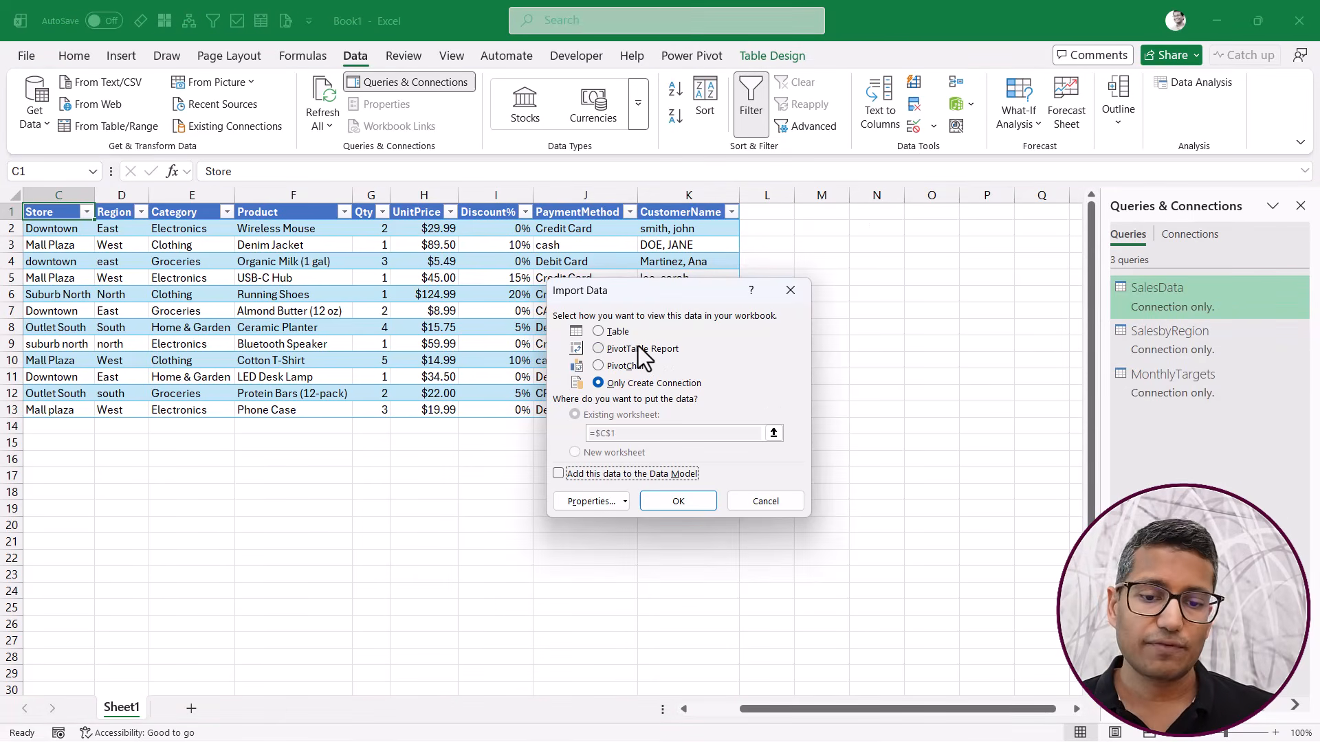
pyautogui.click(616, 335)
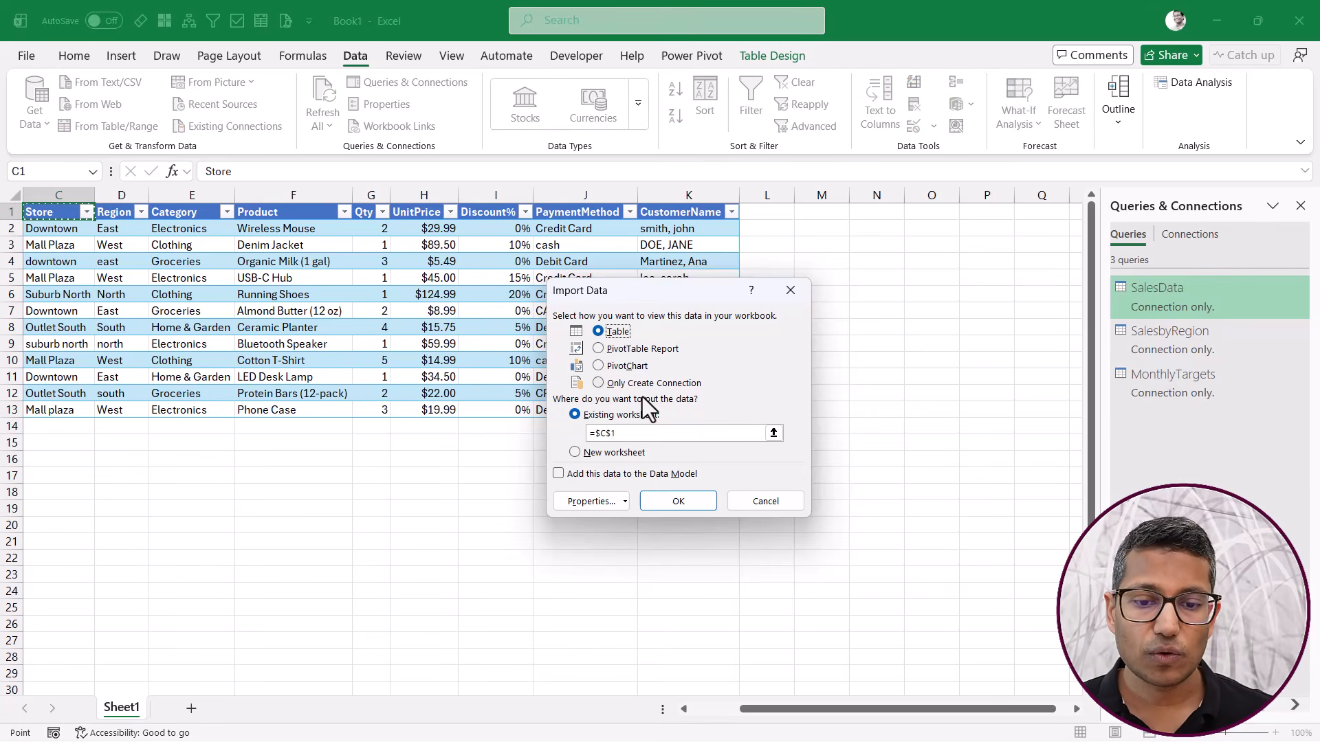
pyautogui.click(575, 452)
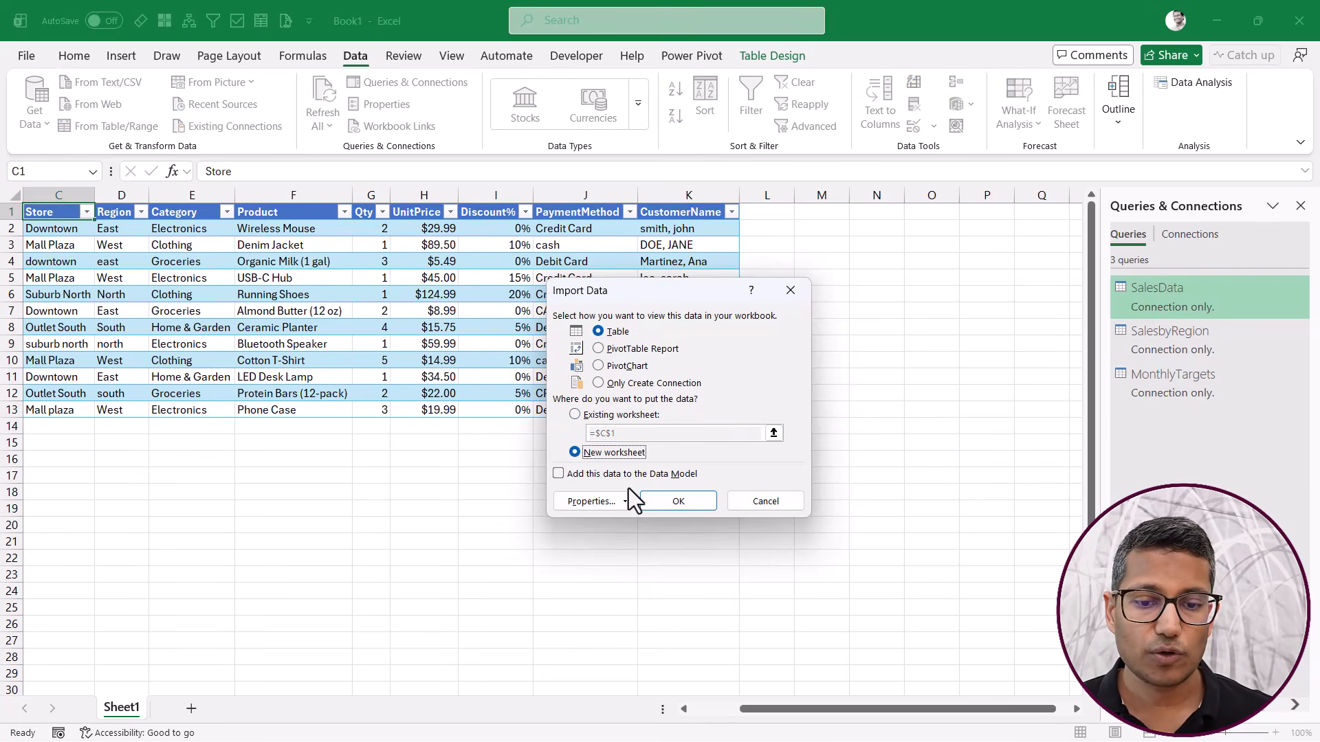
pyautogui.click(667, 501)
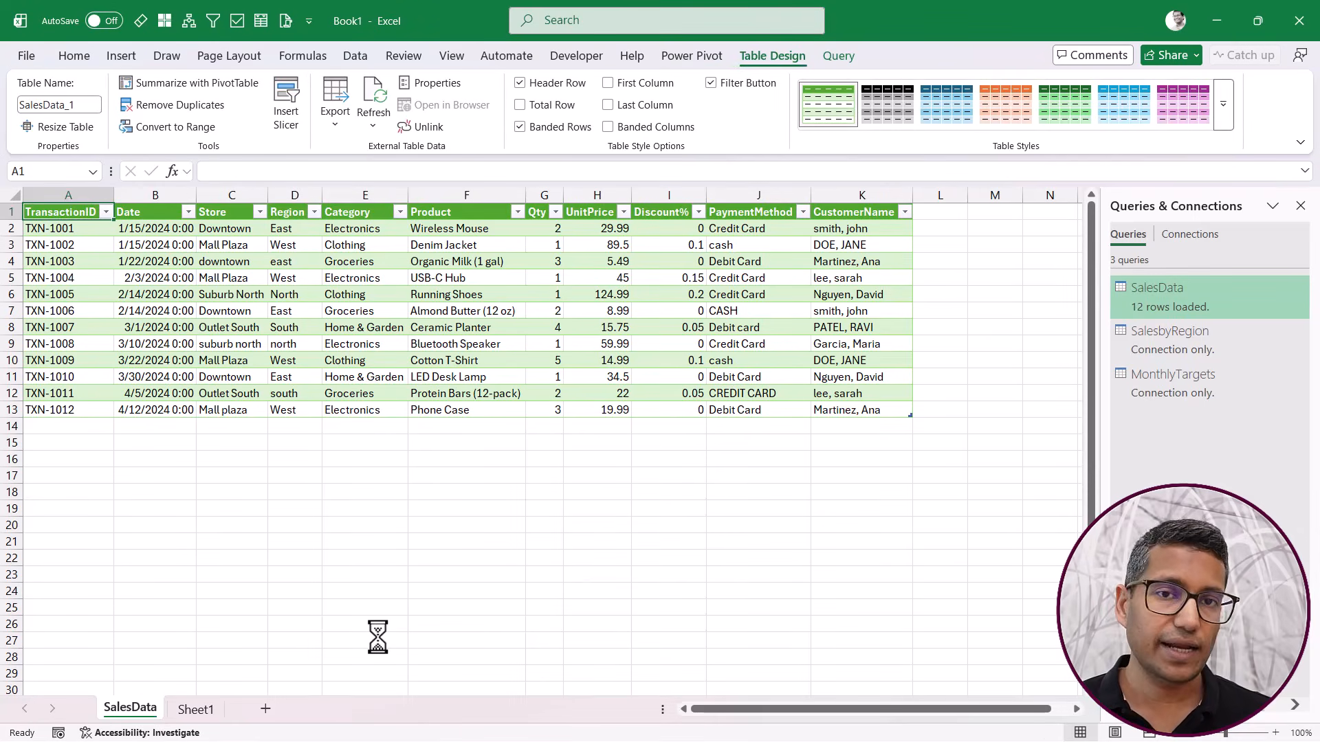
pyautogui.click(195, 708)
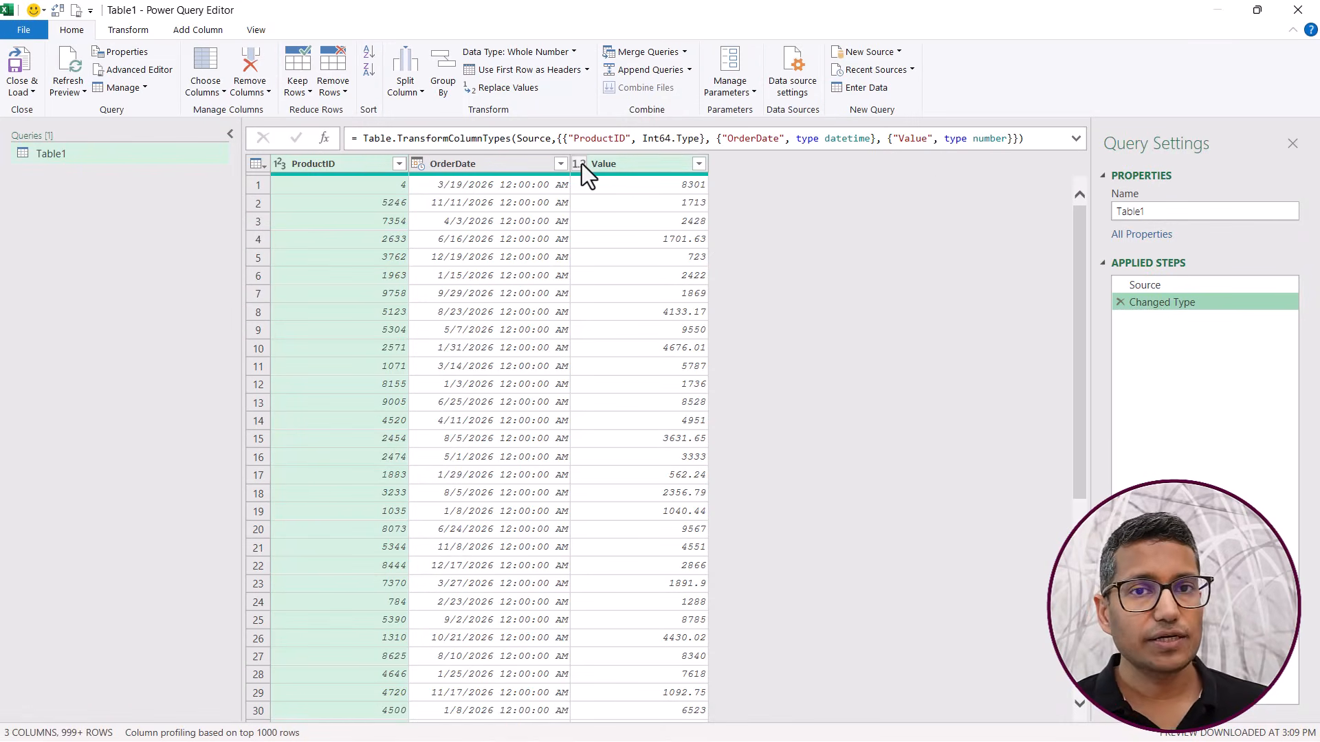
# - Compare the Source and Changed Type steps of the Table1 query to examine how automatic type detection affects the ProductID column
pyautogui.click(1149, 285)
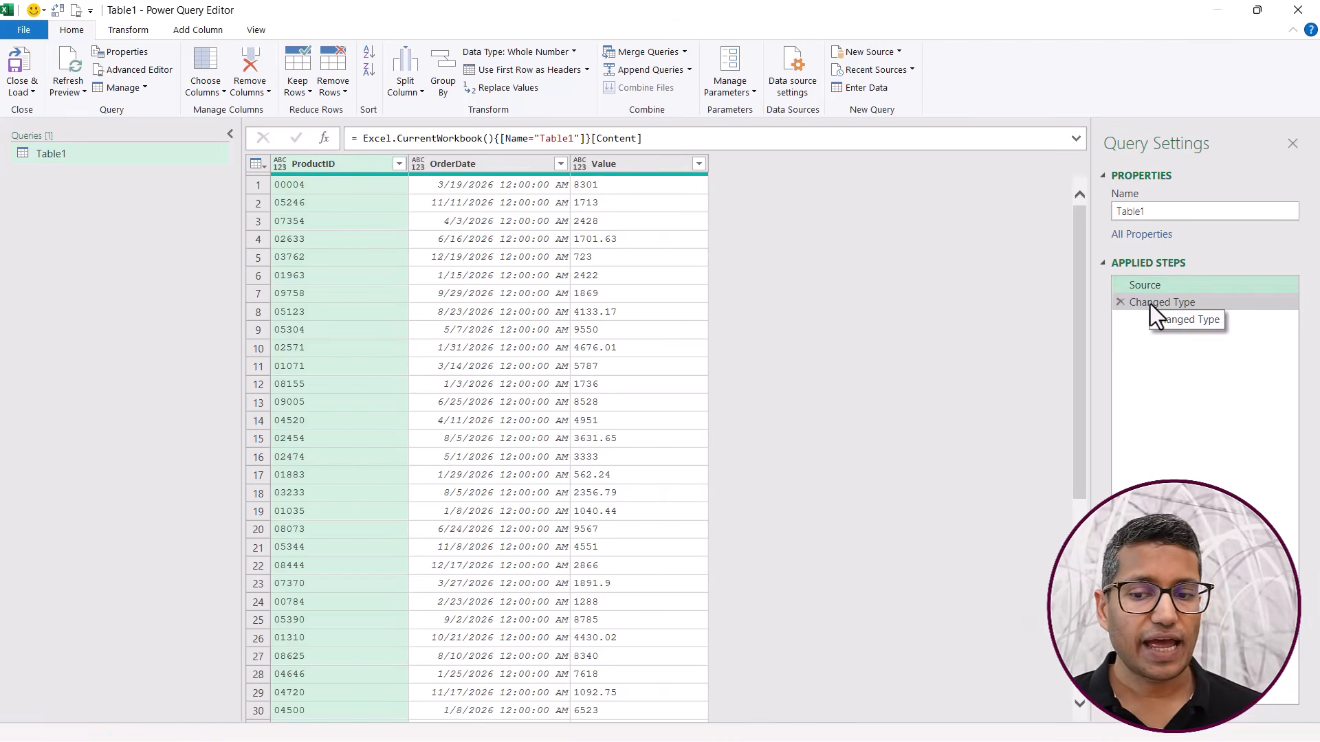
pyautogui.click(1150, 304)
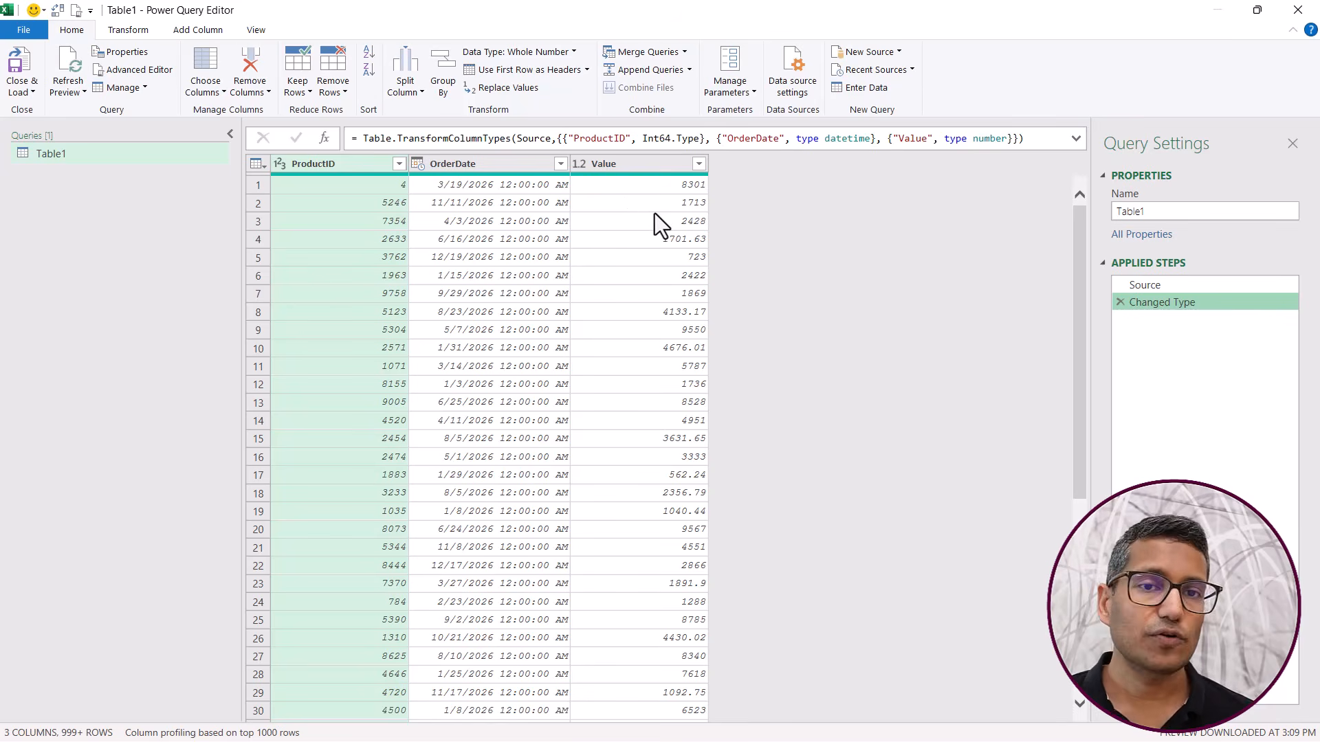
pyautogui.click(1155, 285)
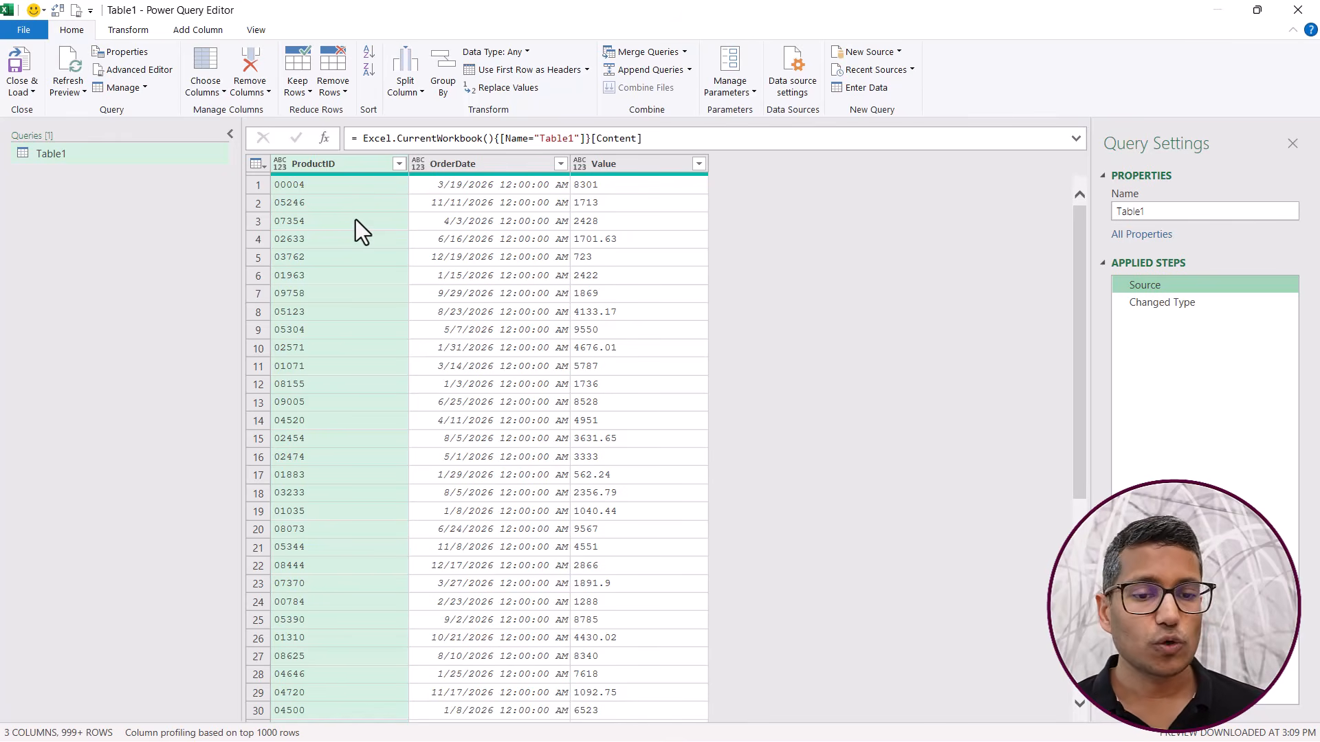
pyautogui.click(1163, 303)
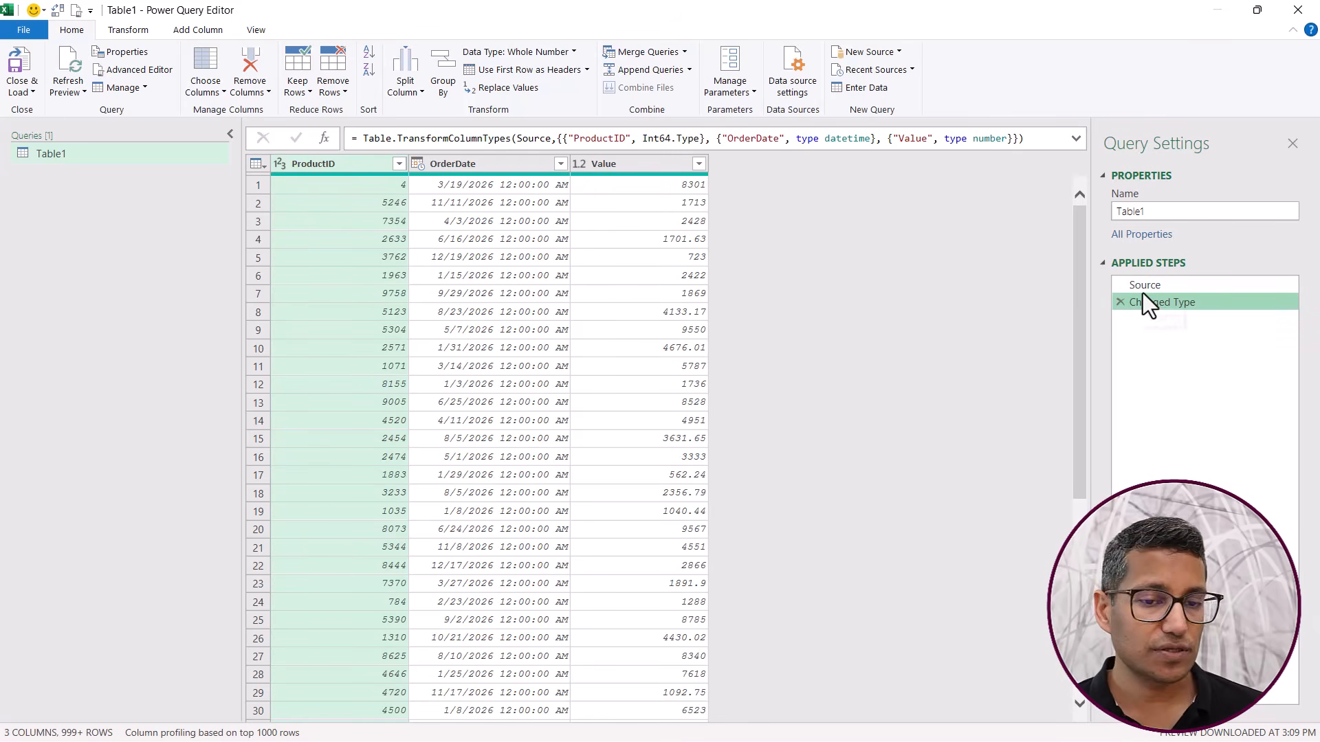
pyautogui.click(1144, 288)
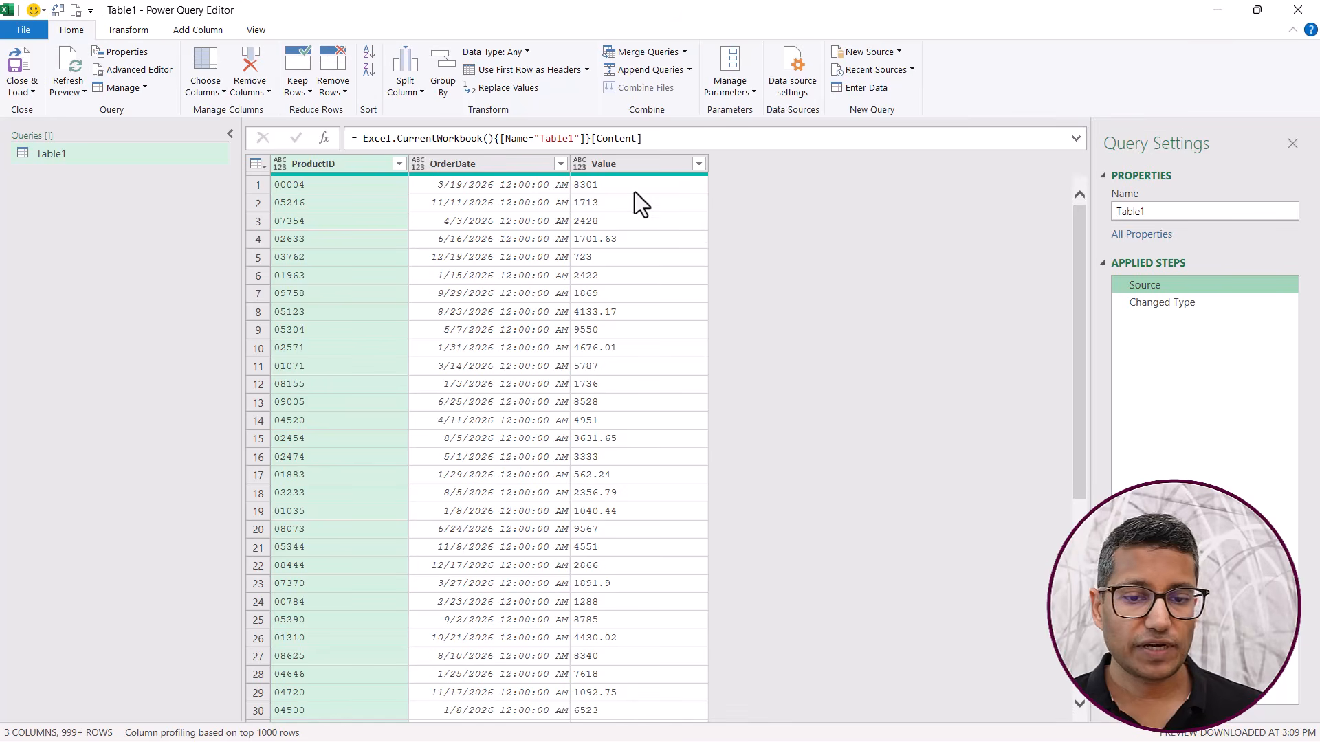
# - In the global Data Load query options, set type detection to never detect column types and headers for unstructured sources, and confirm
pyautogui.click(1141, 306)
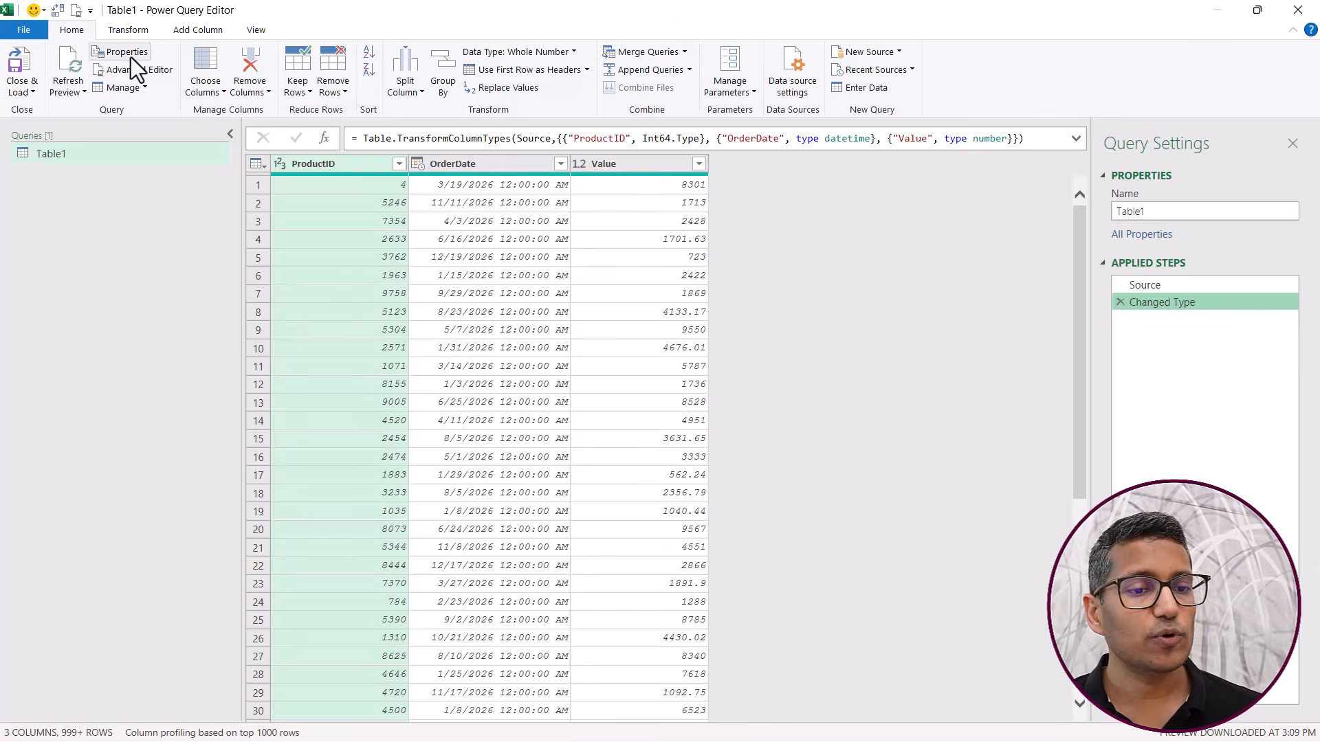
pyautogui.click(35, 36)
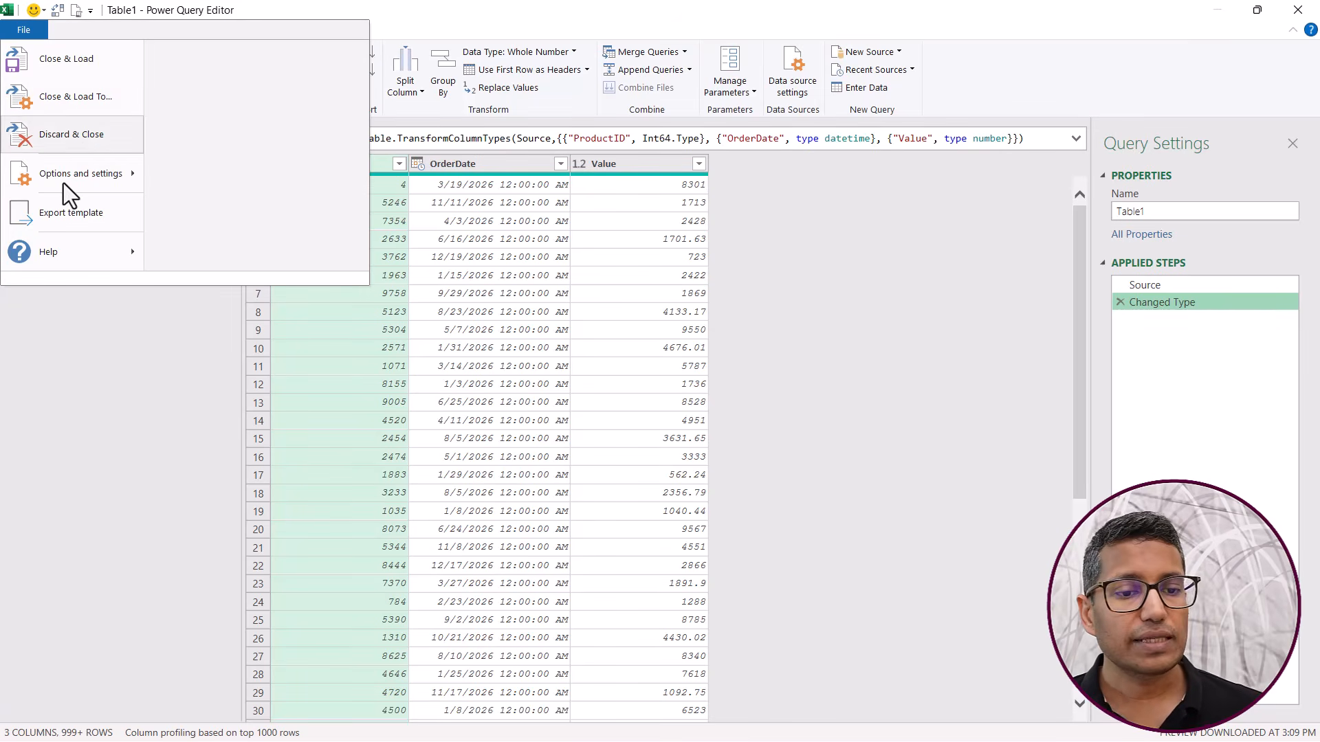
pyautogui.moveTo(115, 181)
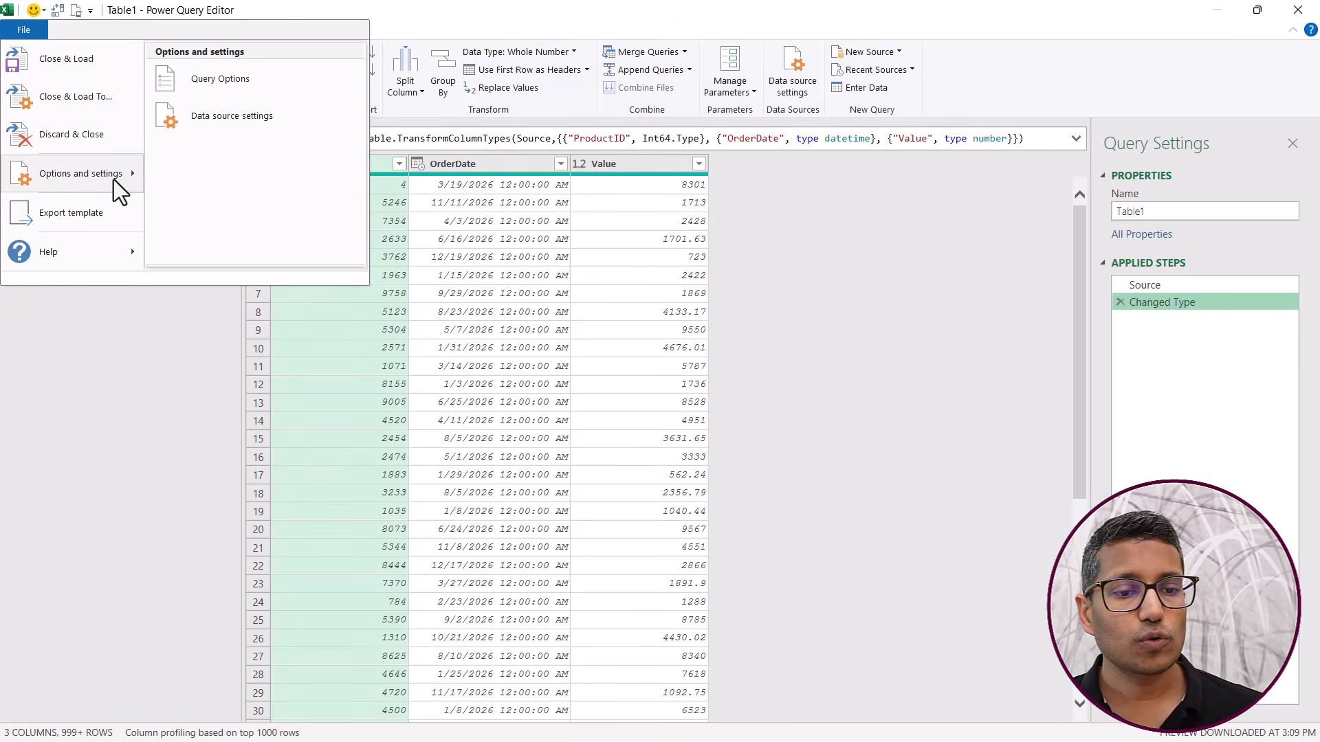
pyautogui.click(227, 85)
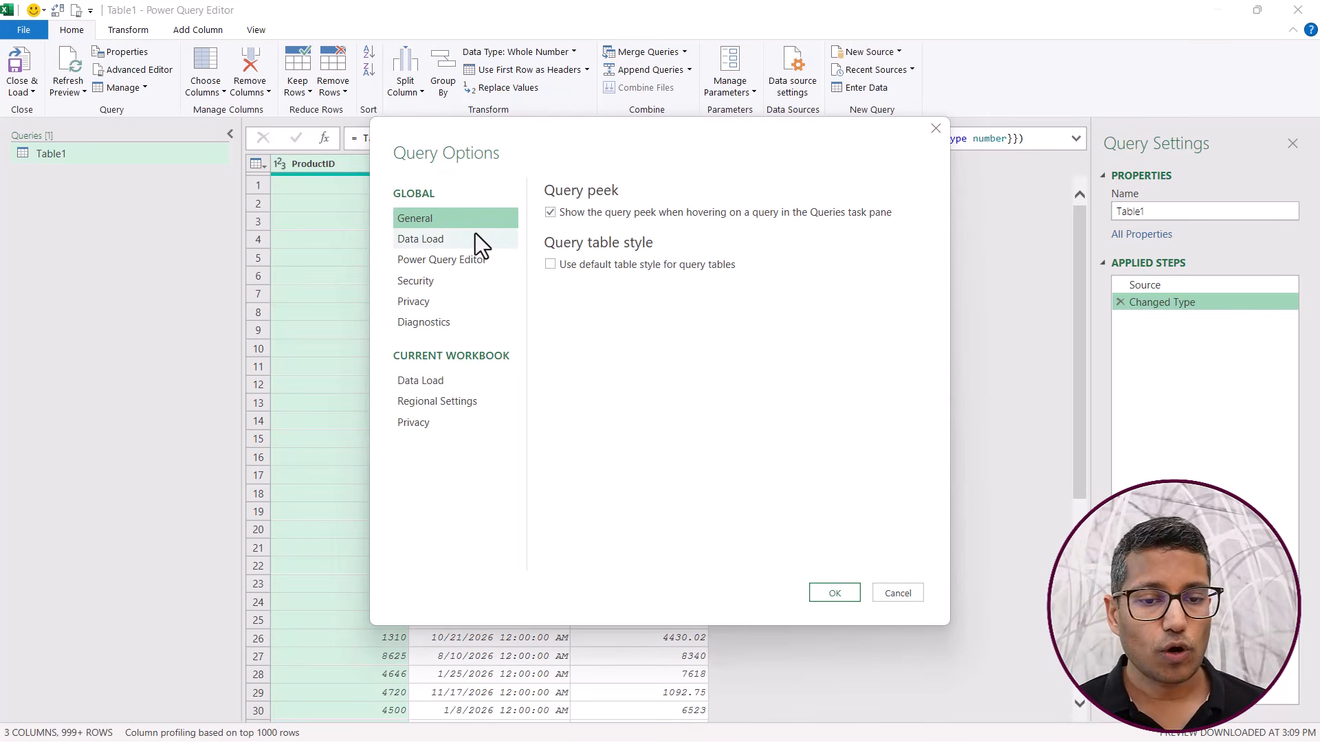
pyautogui.click(435, 242)
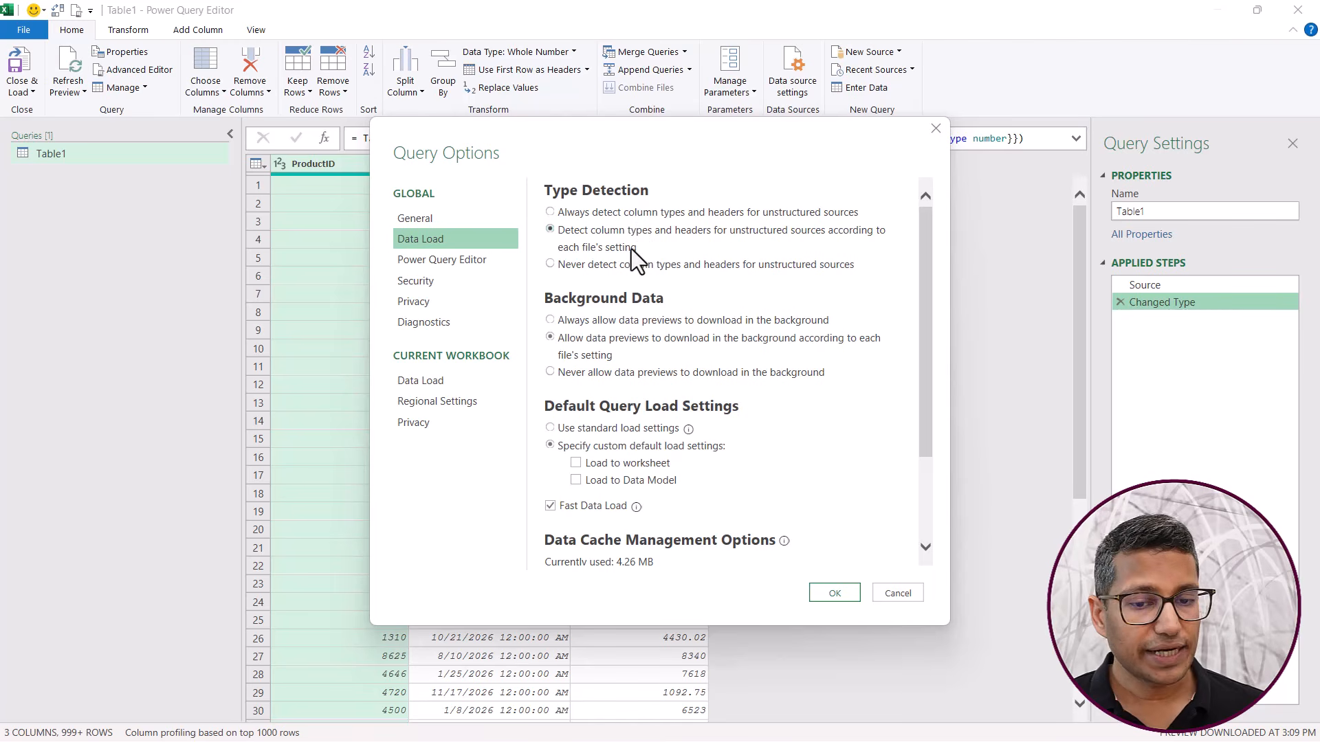
pyautogui.click(576, 267)
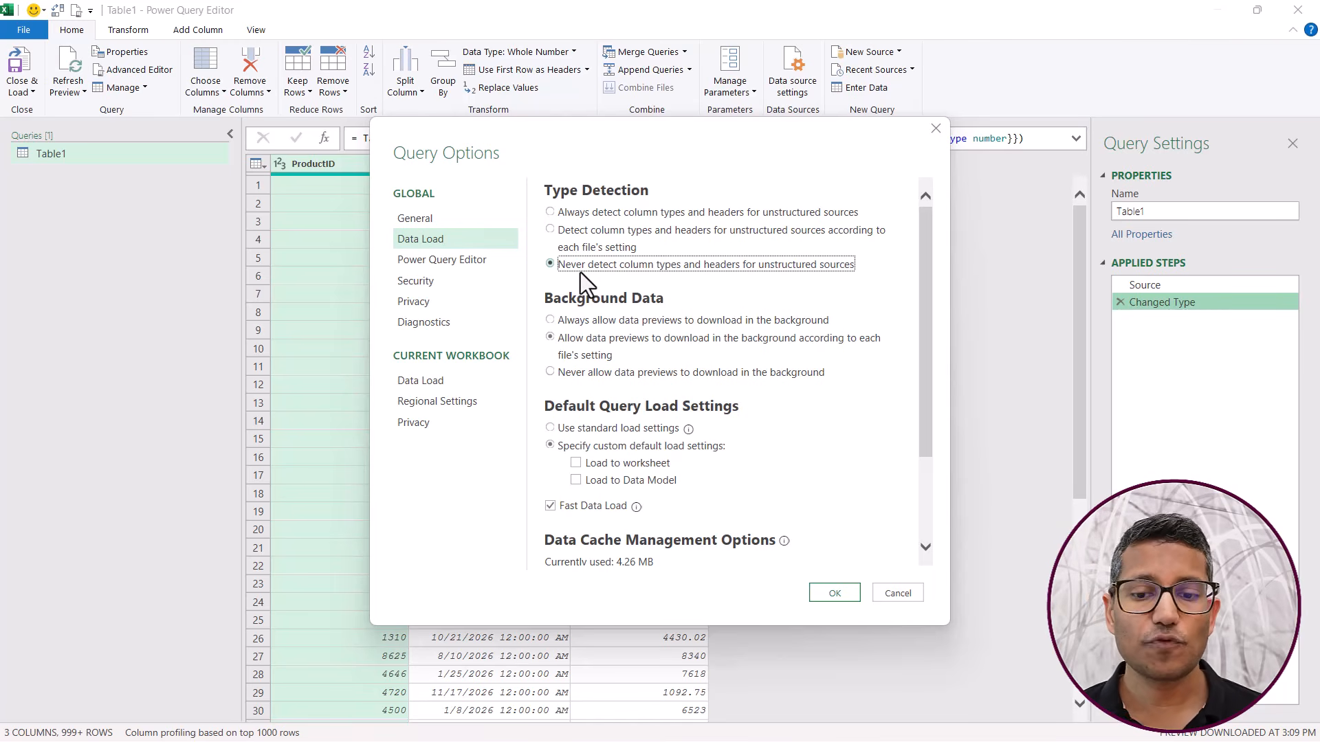
pyautogui.click(838, 596)
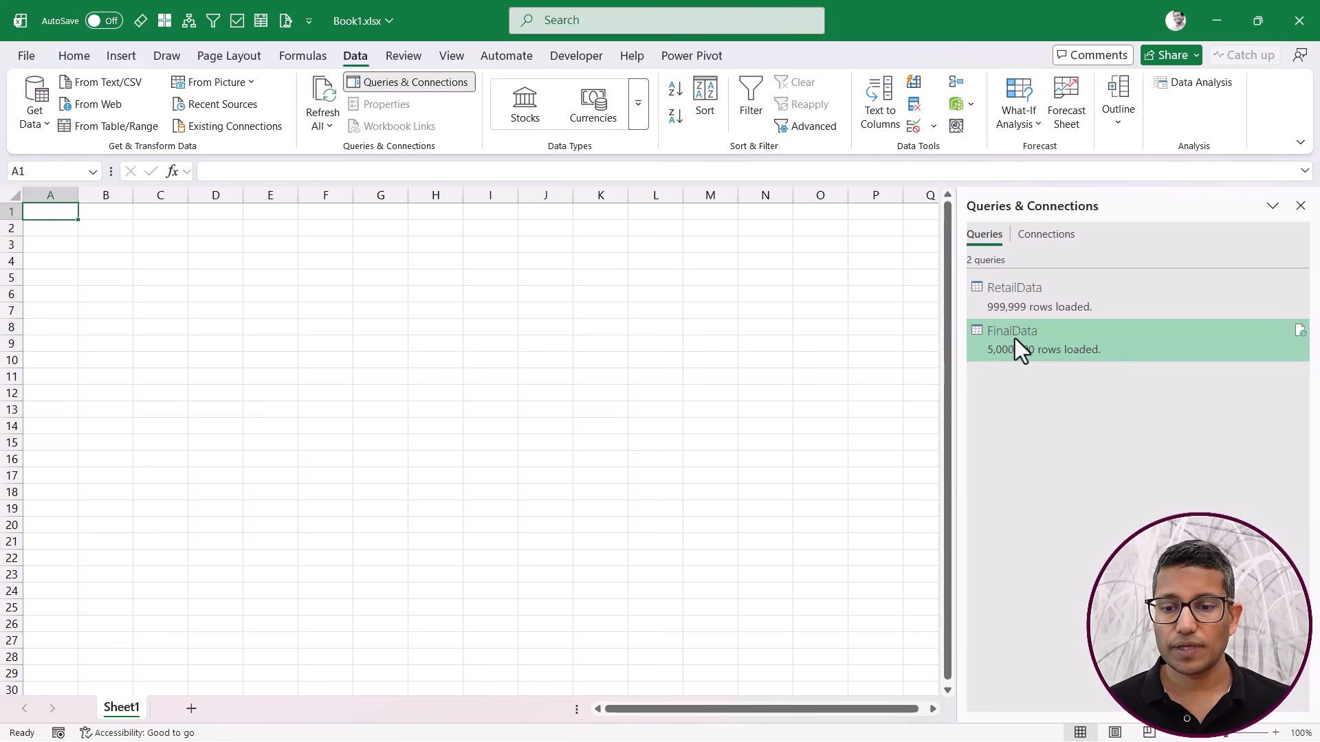
# - Refresh the FinalData query from the list of workbook queries
pyautogui.moveTo(1049, 351)
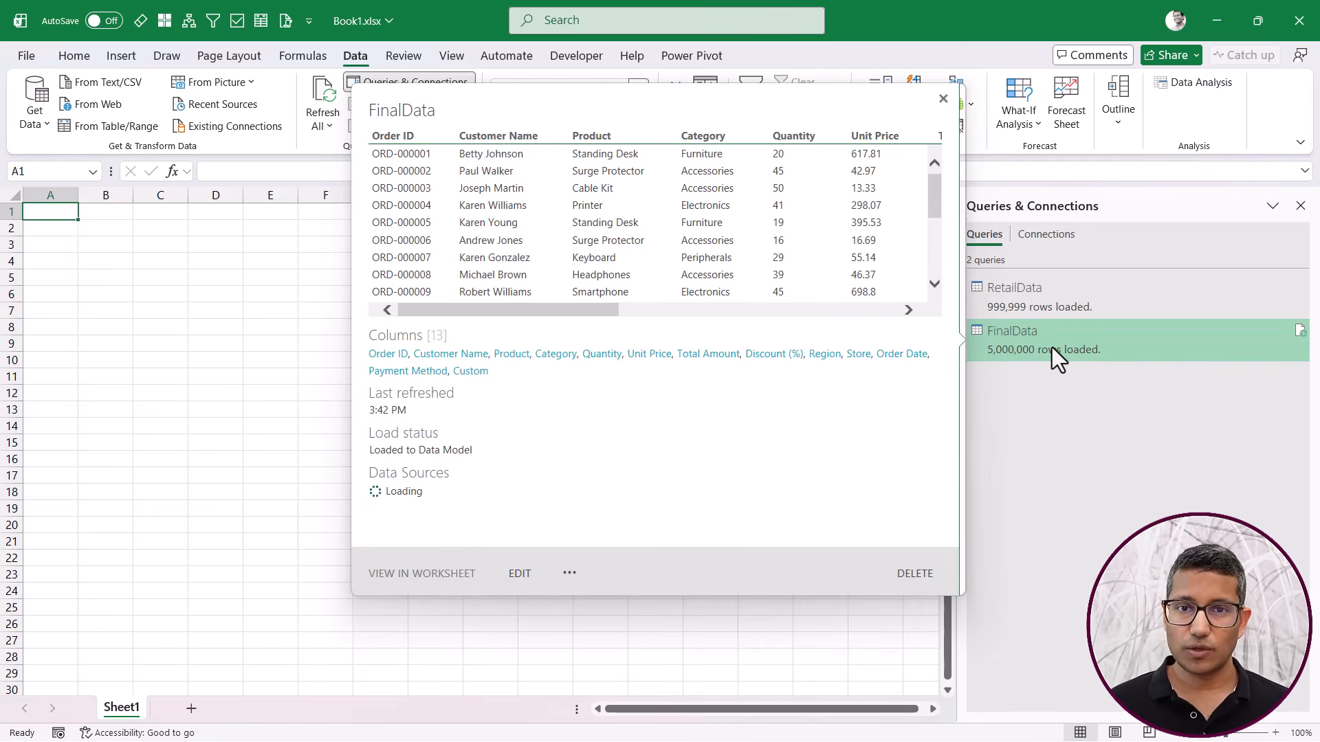
pyautogui.rightClick(1052, 348)
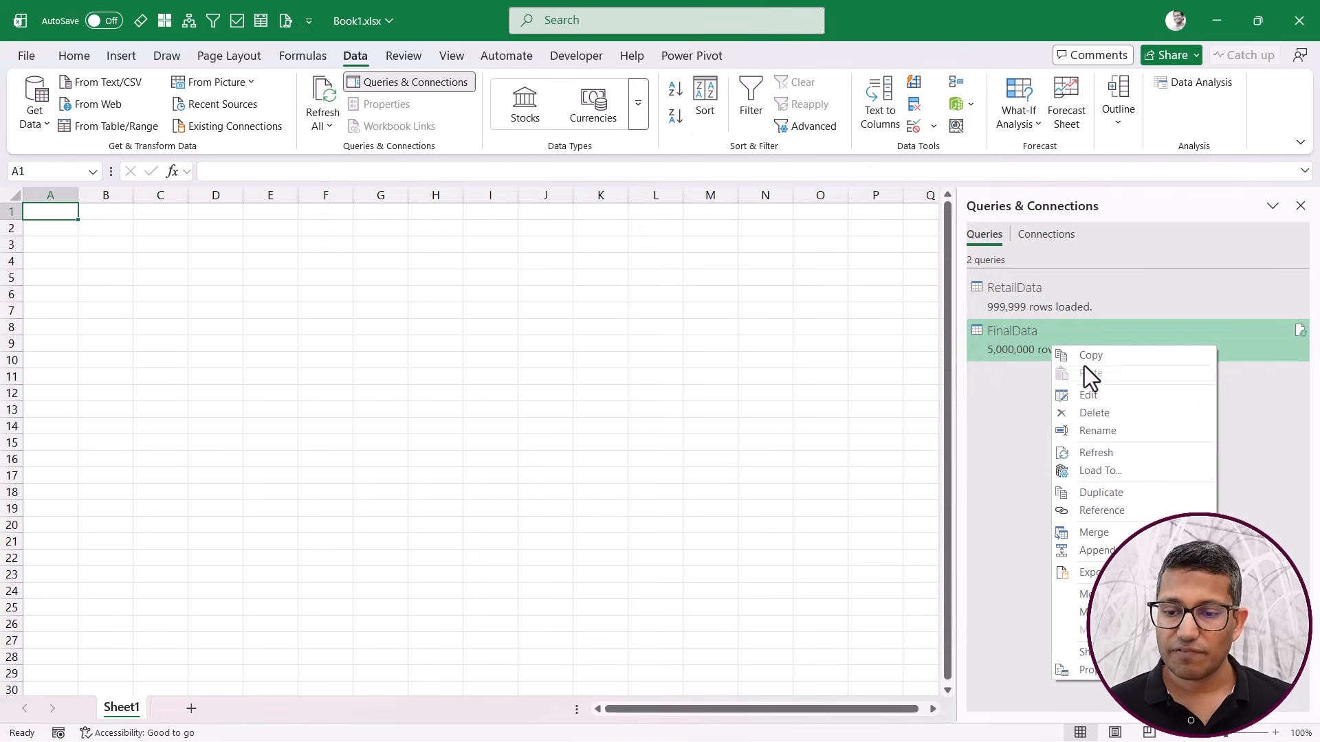
pyautogui.click(1110, 452)
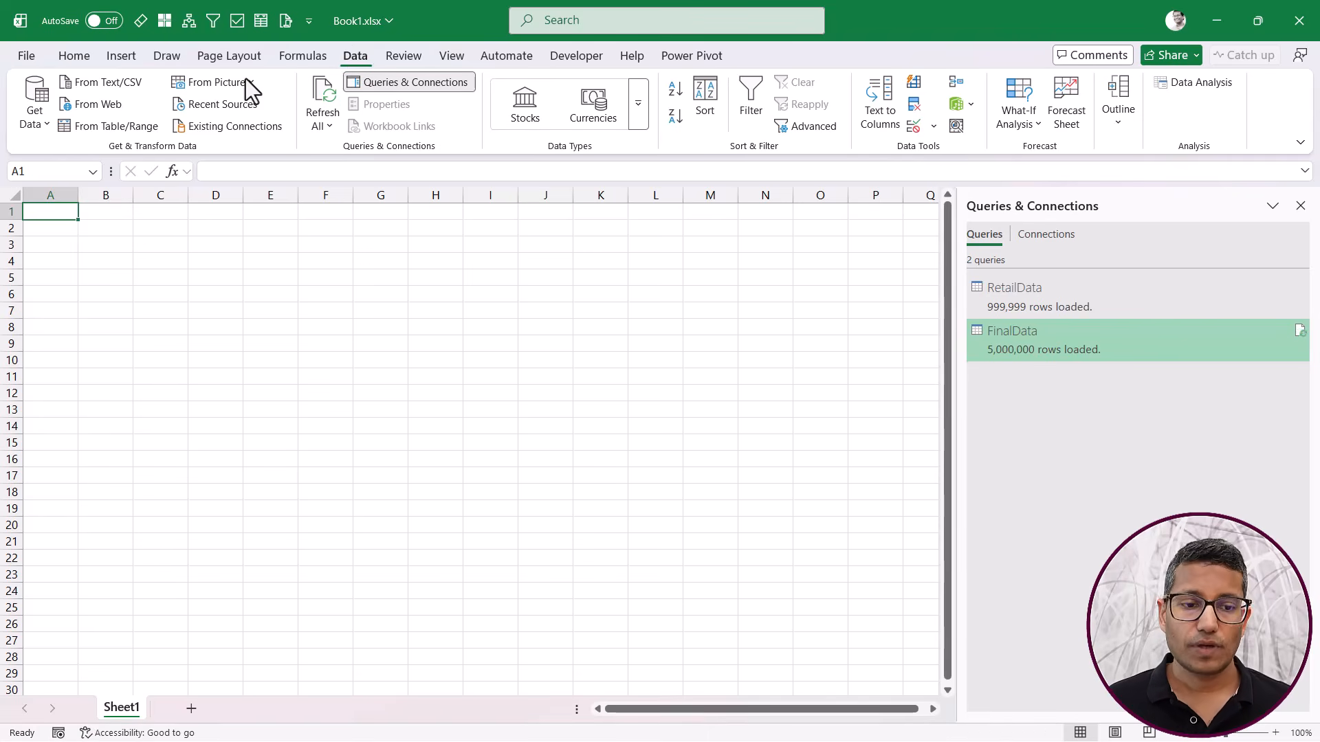
# - Turn on Fast Data Load in the global Data Load query options, read its description, and close the options without confirming
pyautogui.click(35, 122)
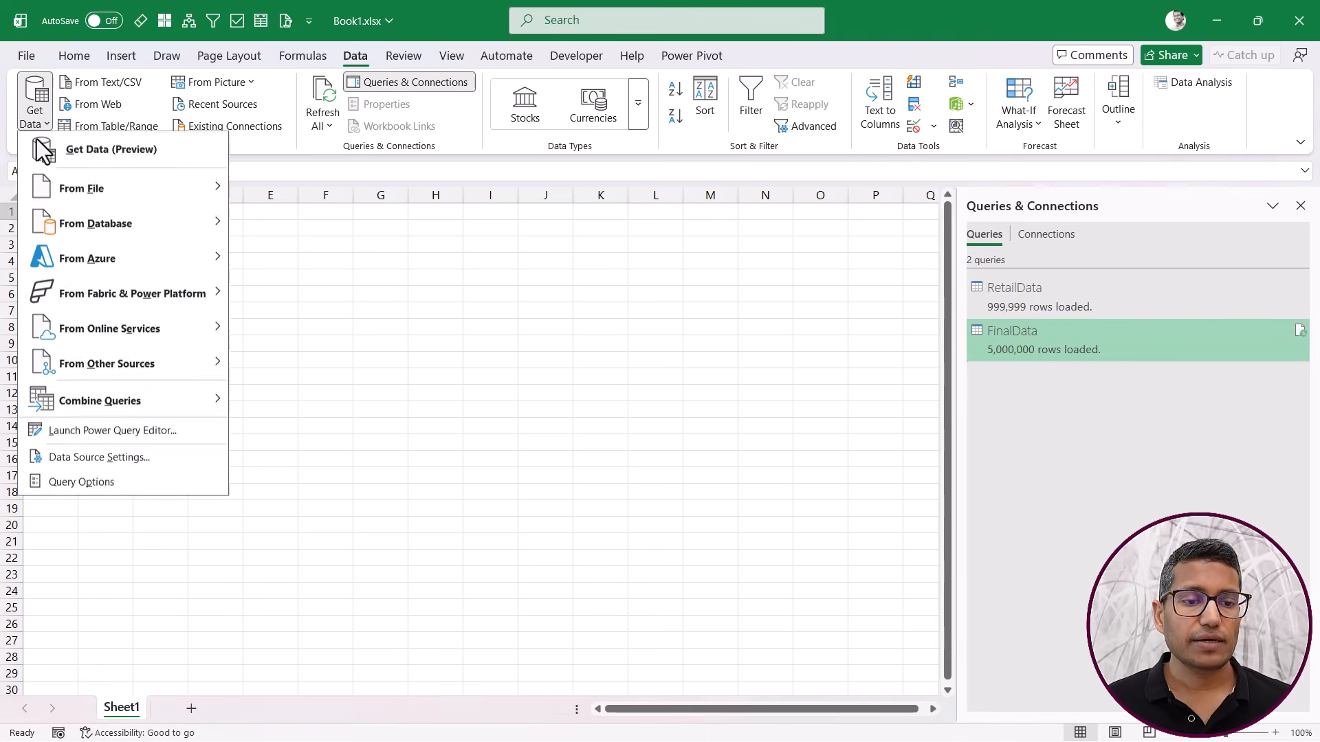
pyautogui.click(85, 489)
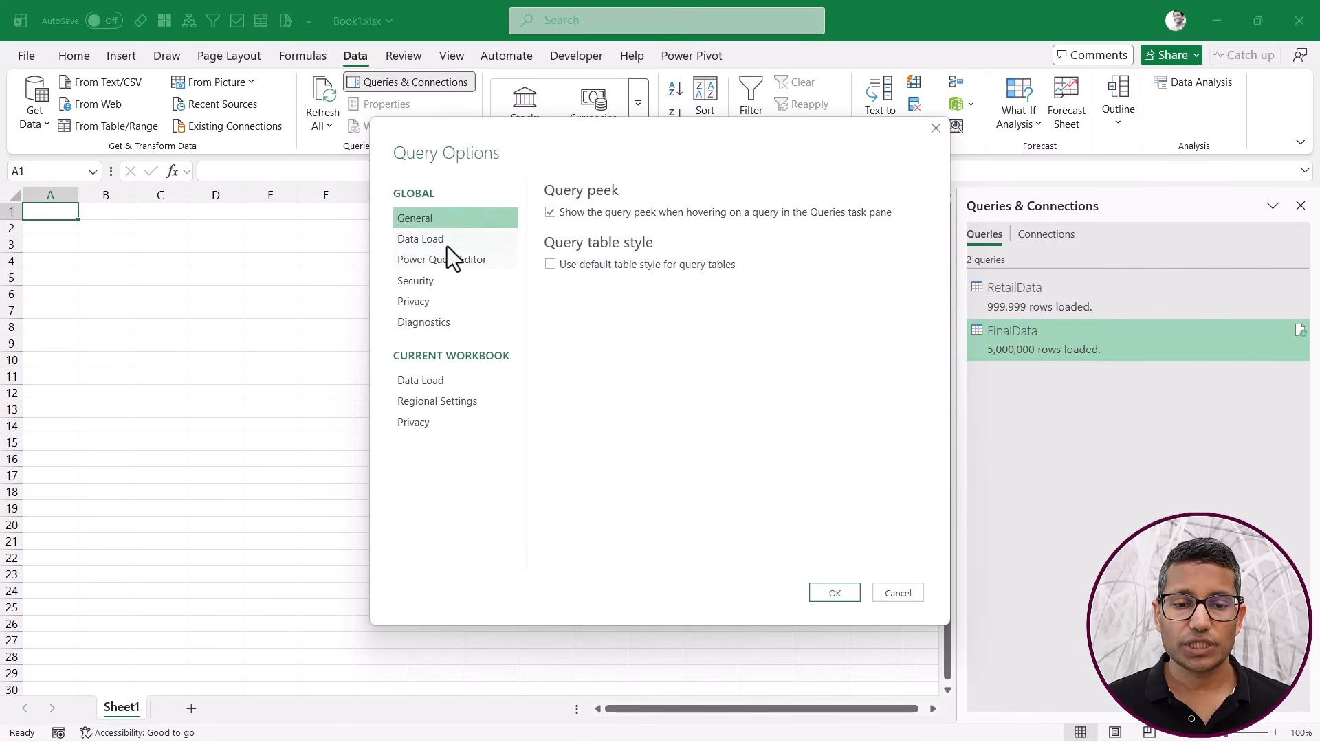
pyautogui.click(435, 241)
pyautogui.scroll(-4, 640, 364)
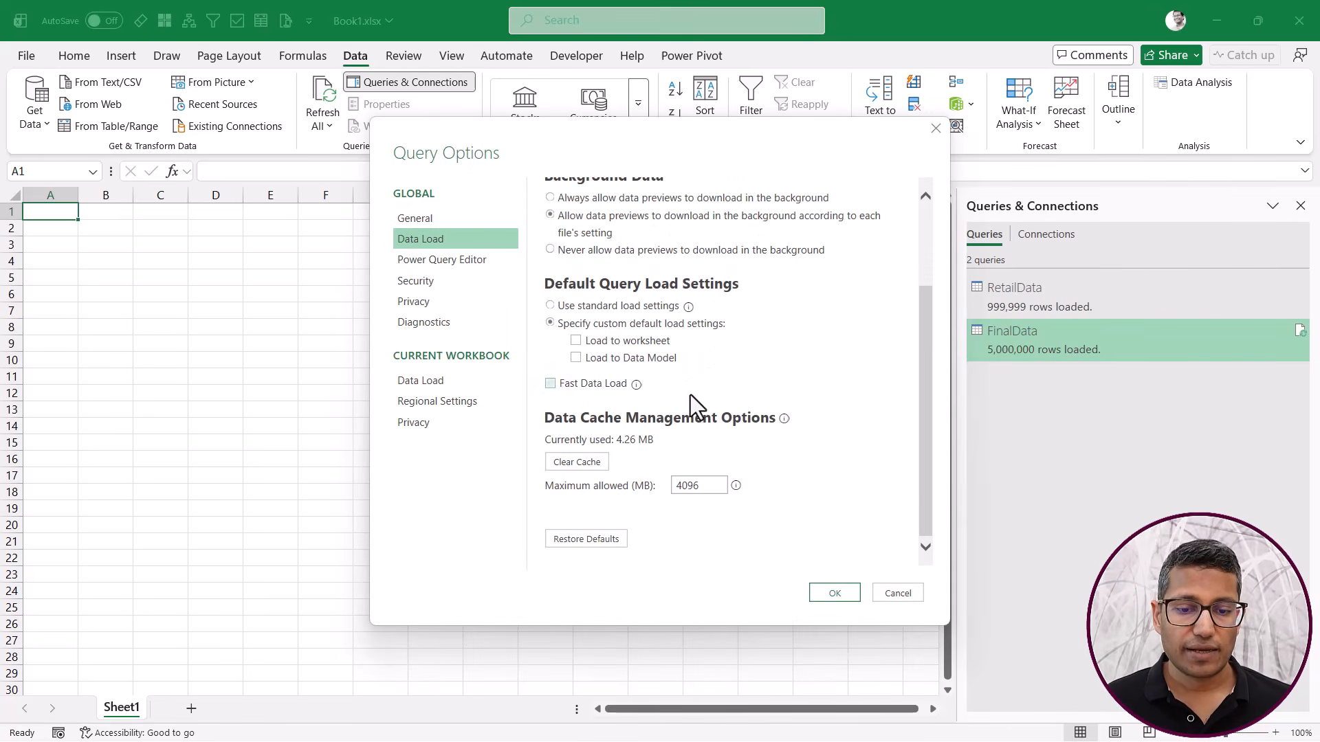
pyautogui.click(551, 384)
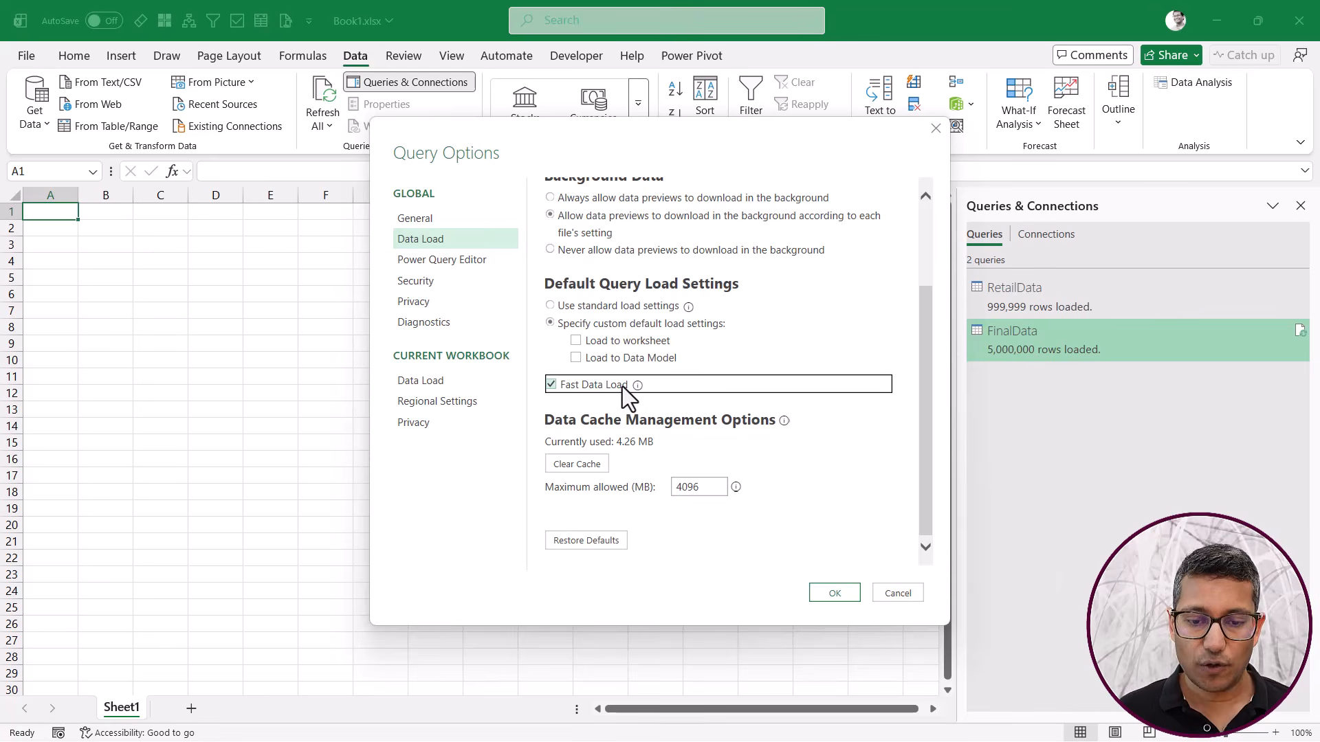
pyautogui.moveTo(636, 382)
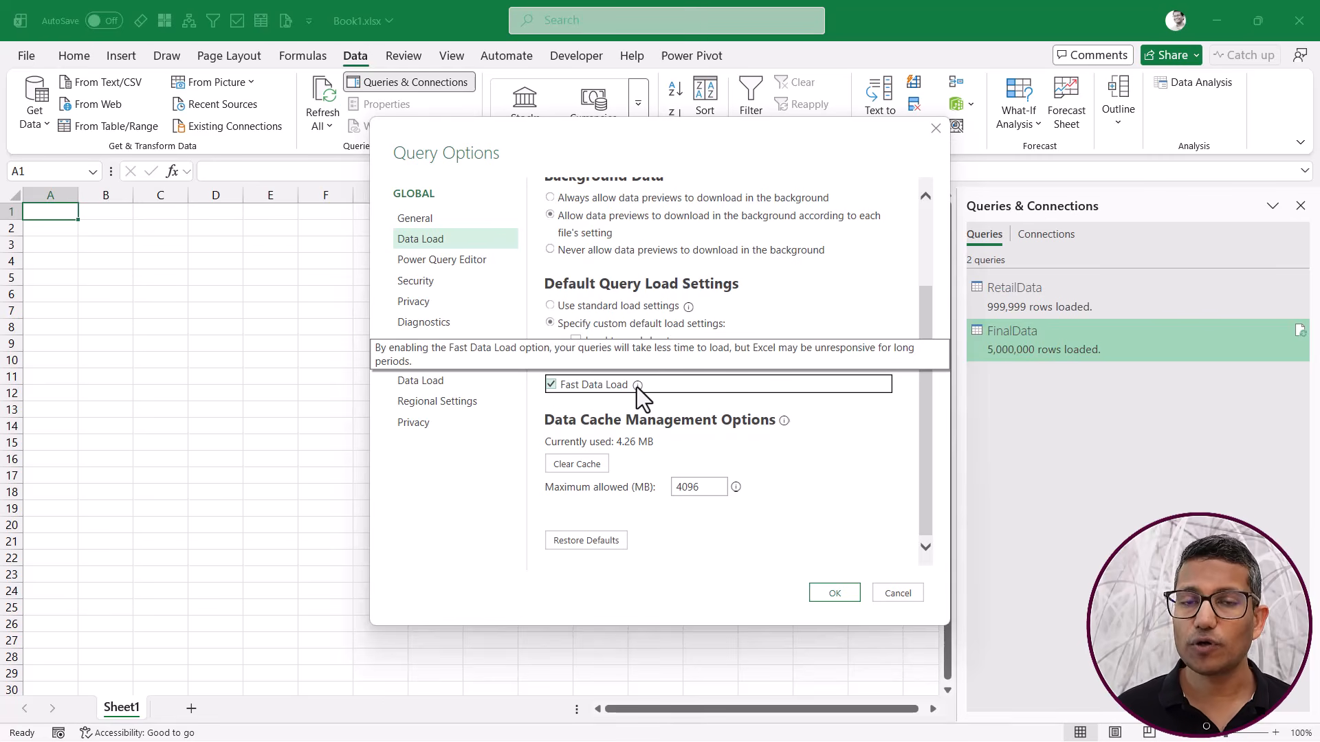
pyautogui.click(935, 128)
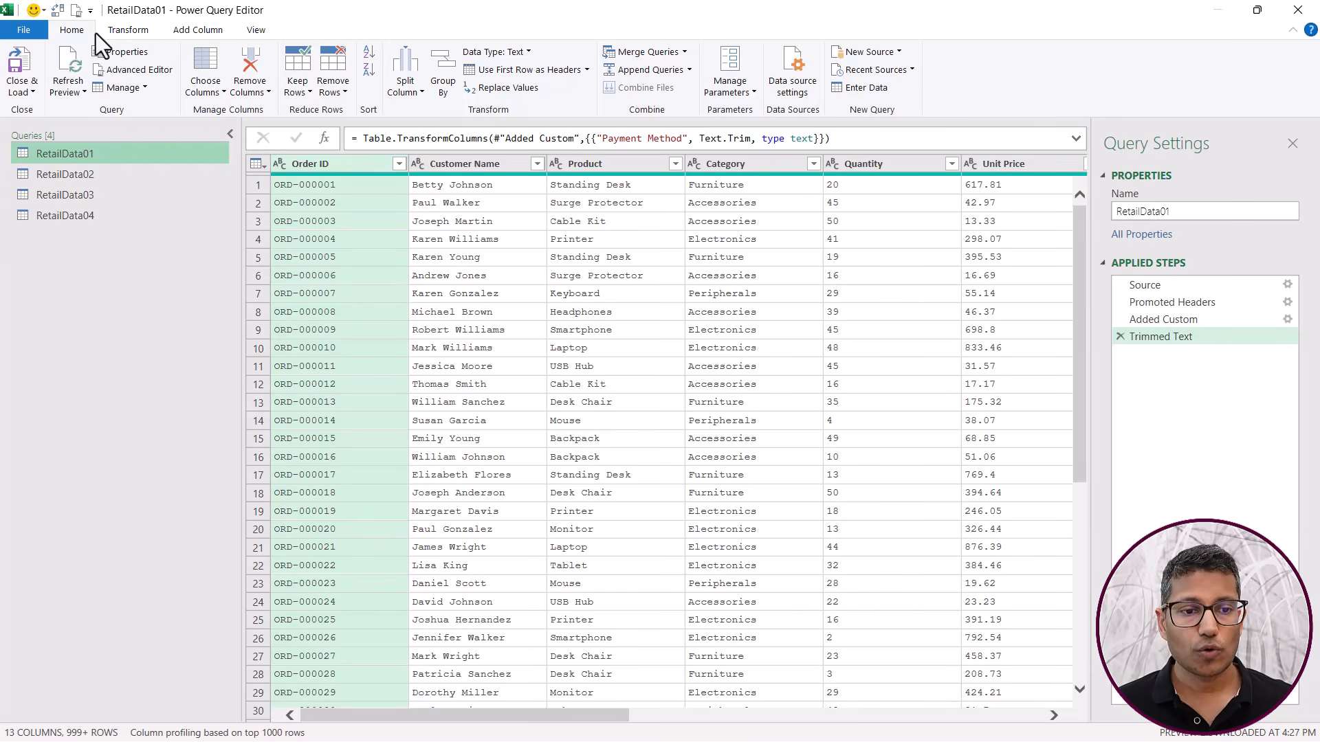
# - In the current workbook's Data Load query options, turn off background downloading of data previews and confirm
pyautogui.click(41, 32)
pyautogui.moveTo(83, 175)
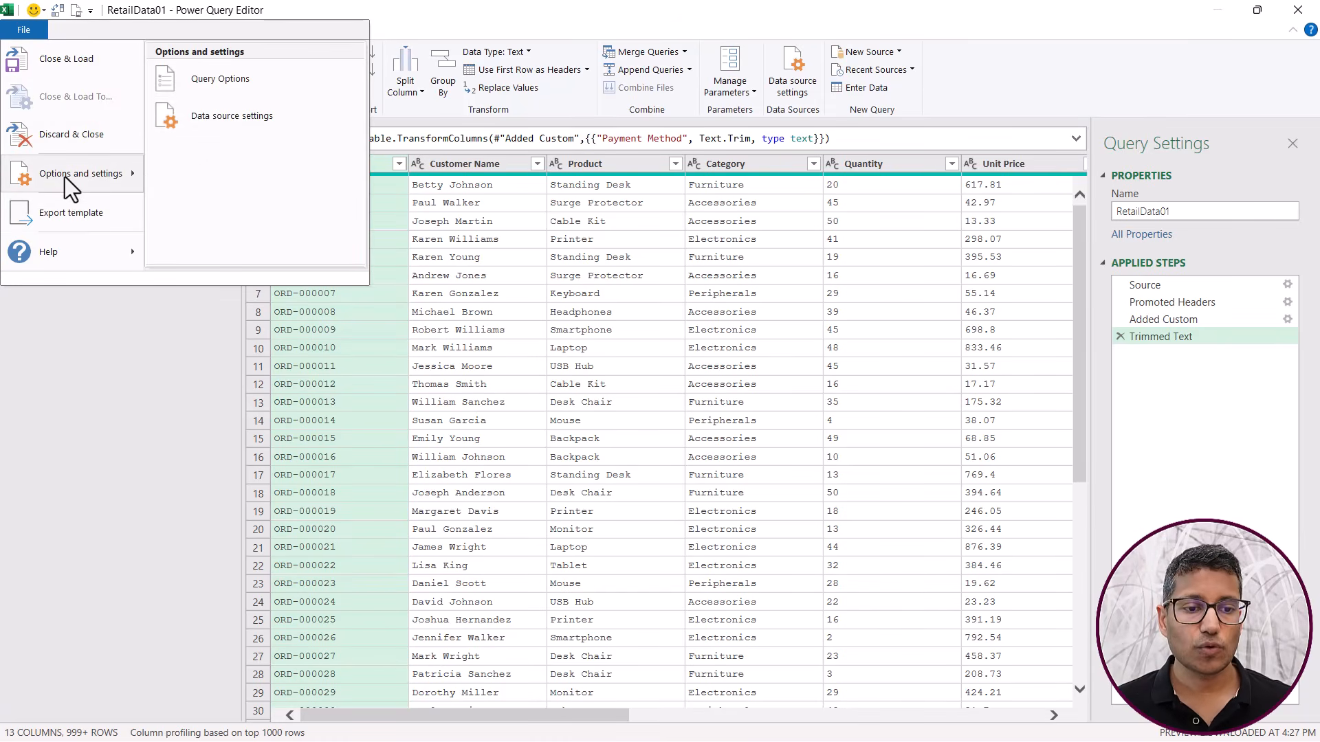
pyautogui.click(210, 83)
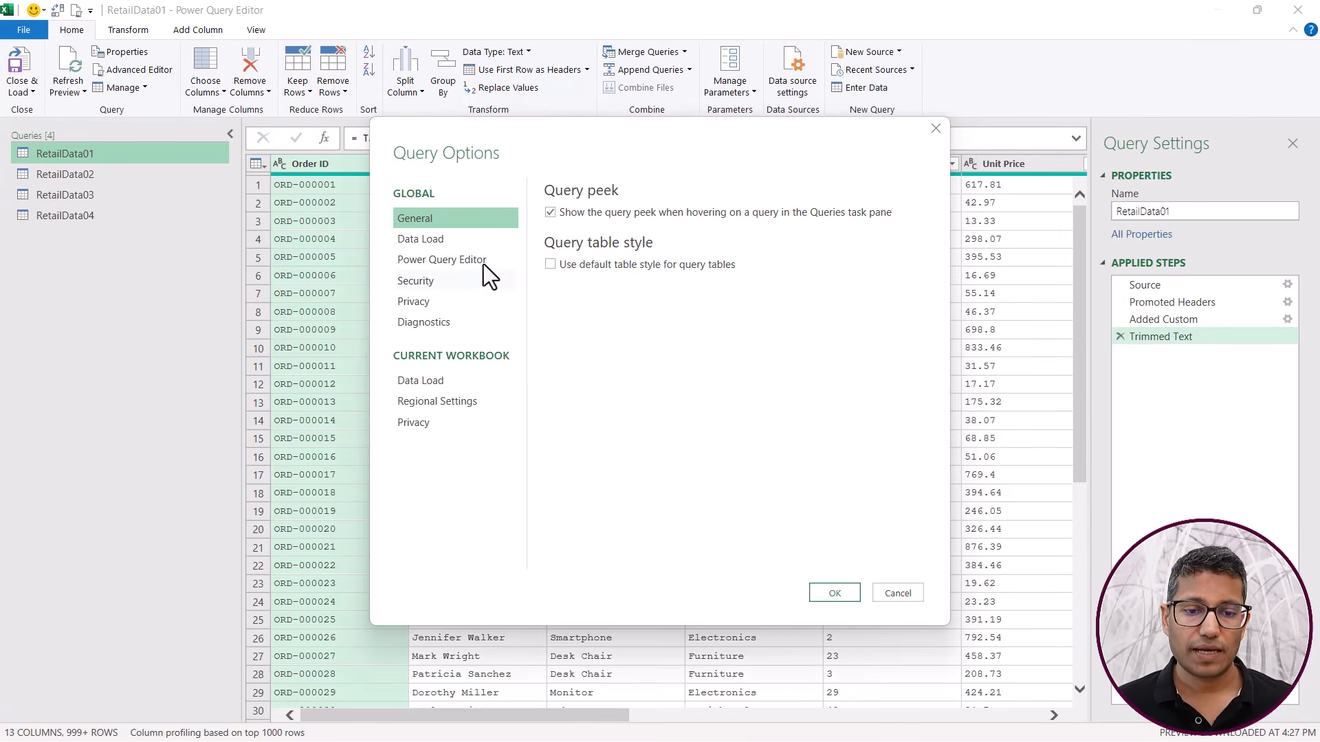
pyautogui.click(440, 383)
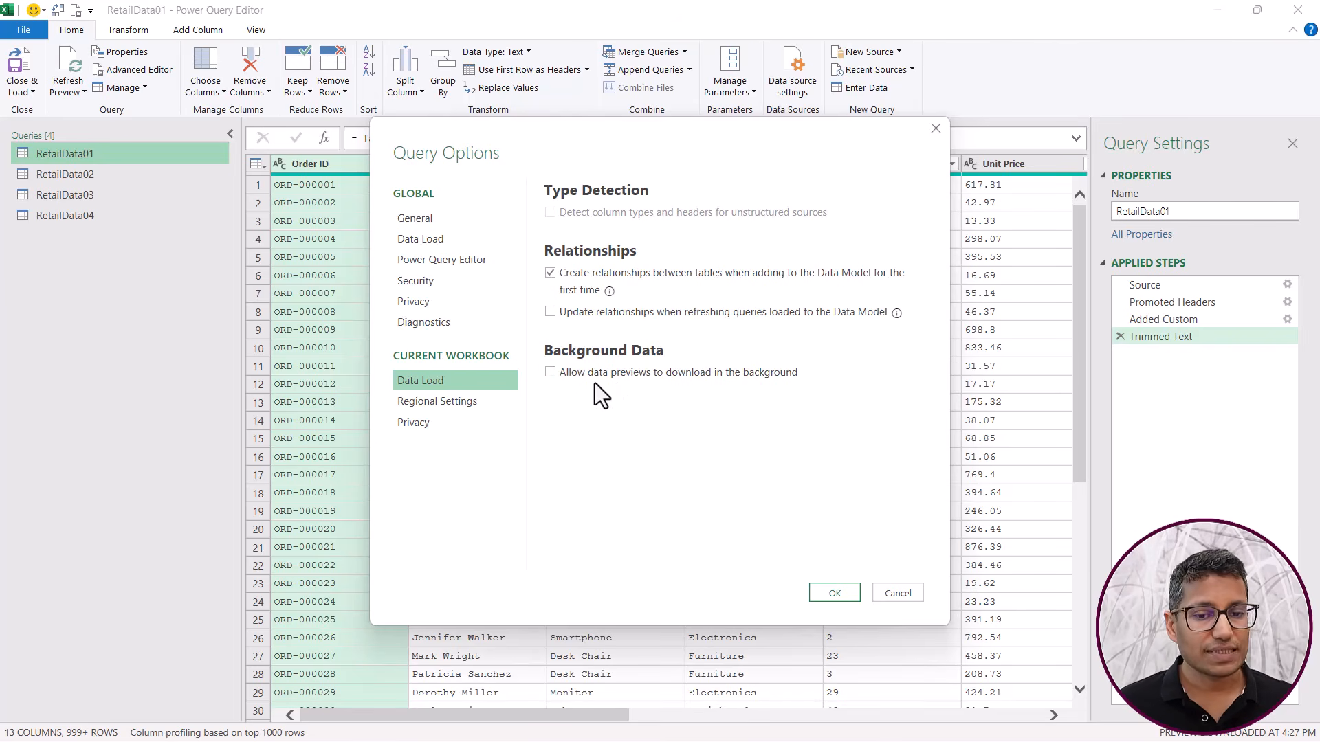
pyautogui.click(550, 374)
pyautogui.click(548, 375)
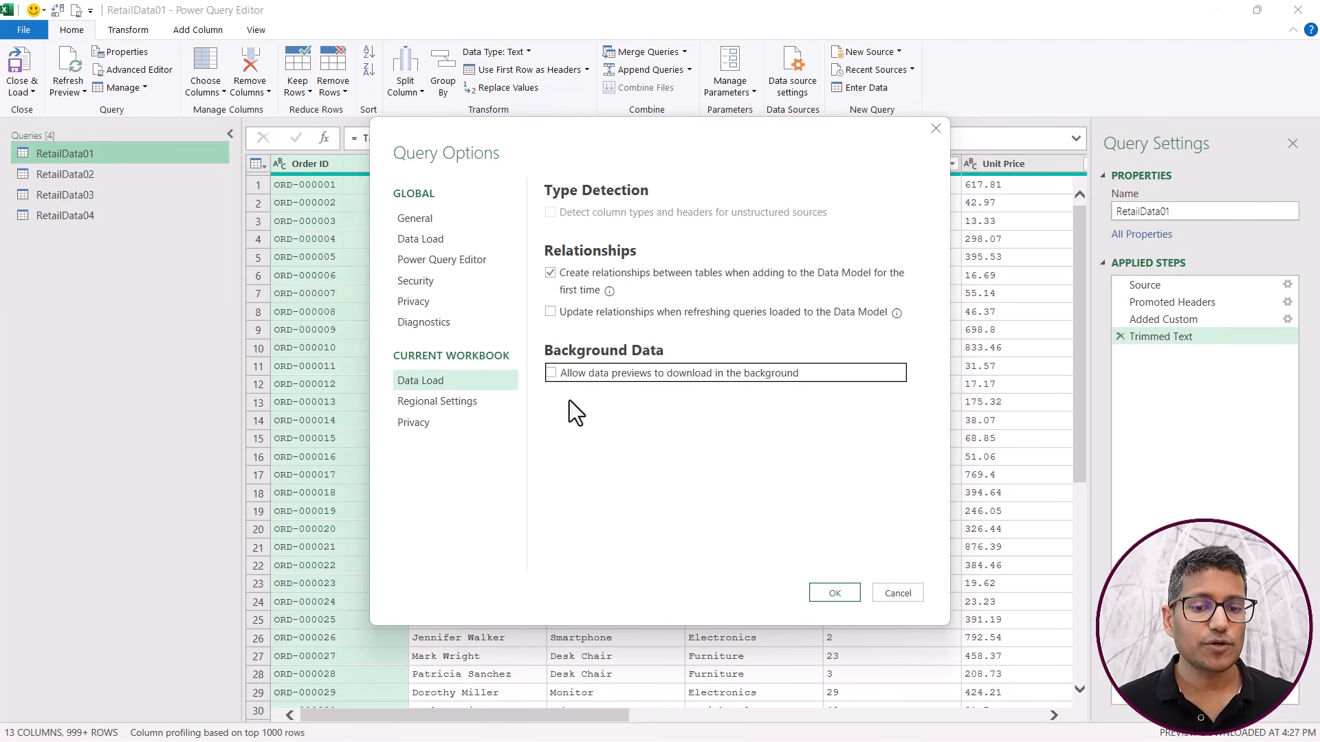
pyautogui.click(833, 593)
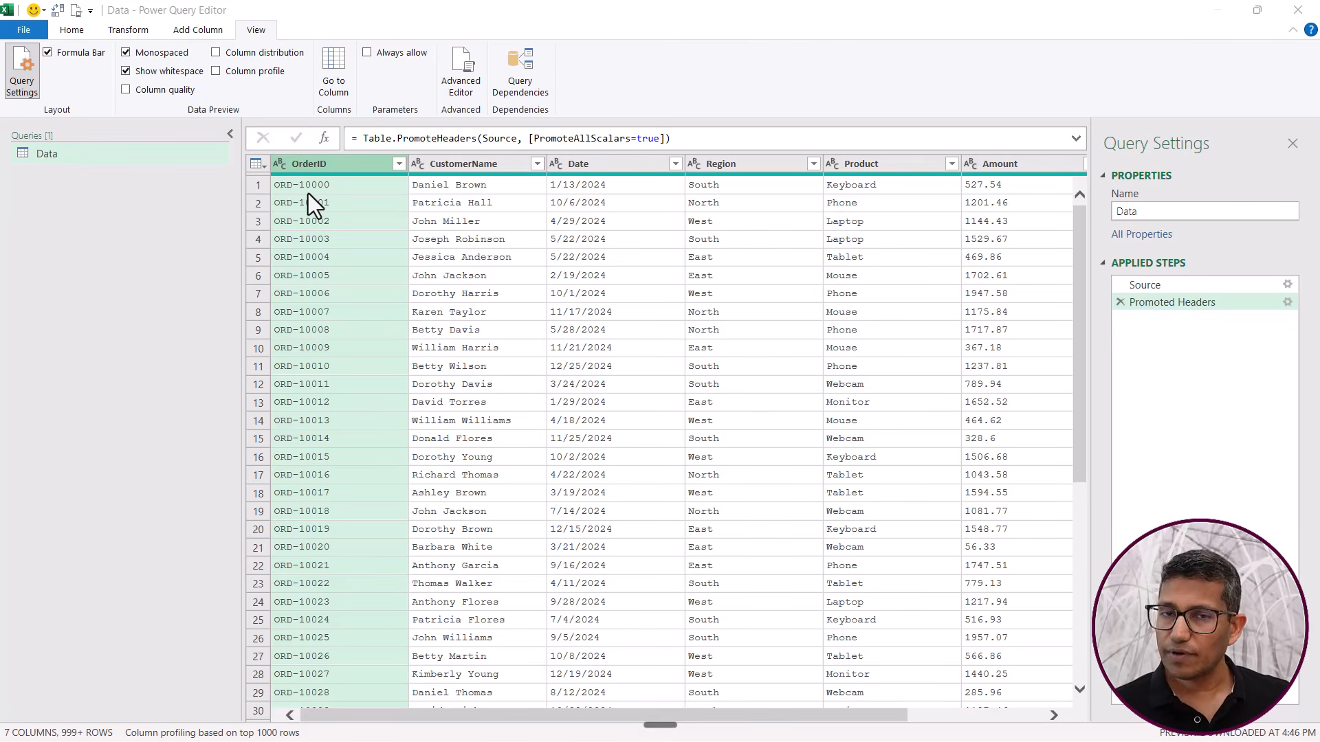
# - Turn on column distribution for the Data query and examine the distinct and unique values of the CustomerName, Region and Product columns
pyautogui.click(217, 55)
pyautogui.moveTo(380, 242)
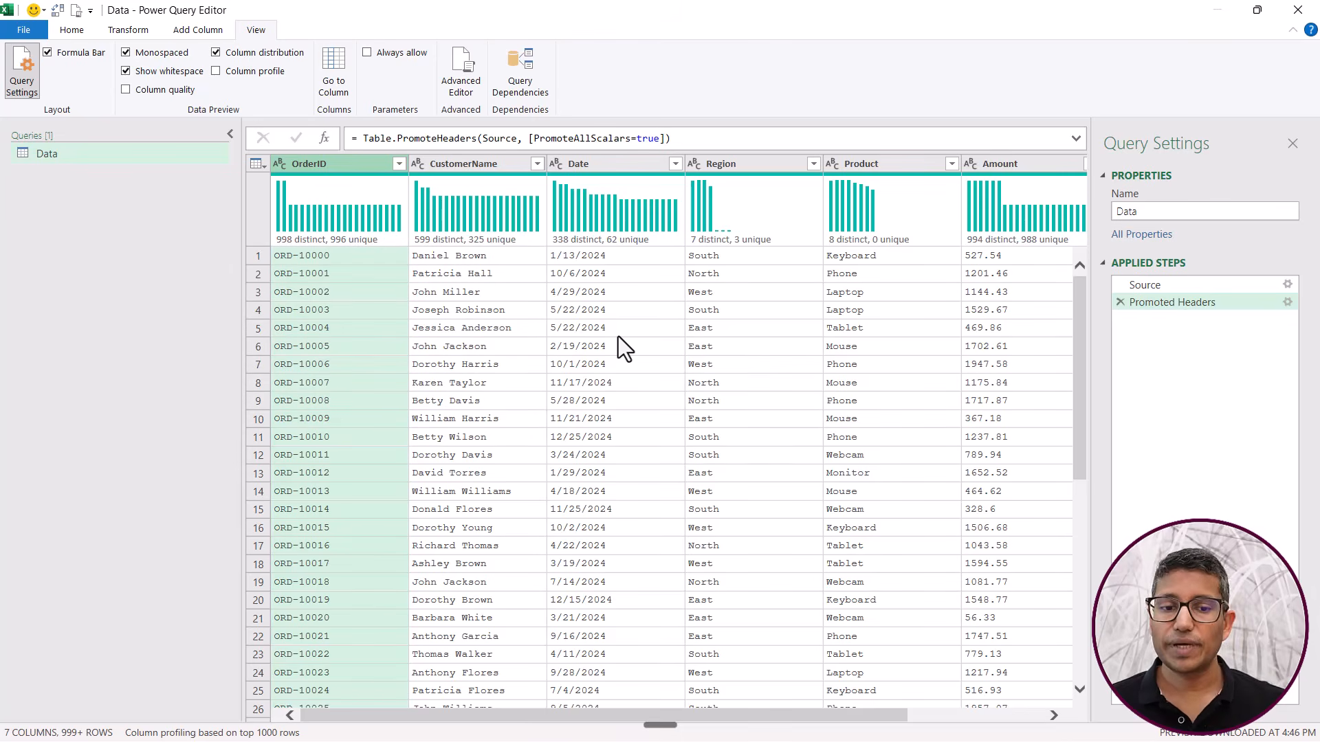
pyautogui.moveTo(315, 268)
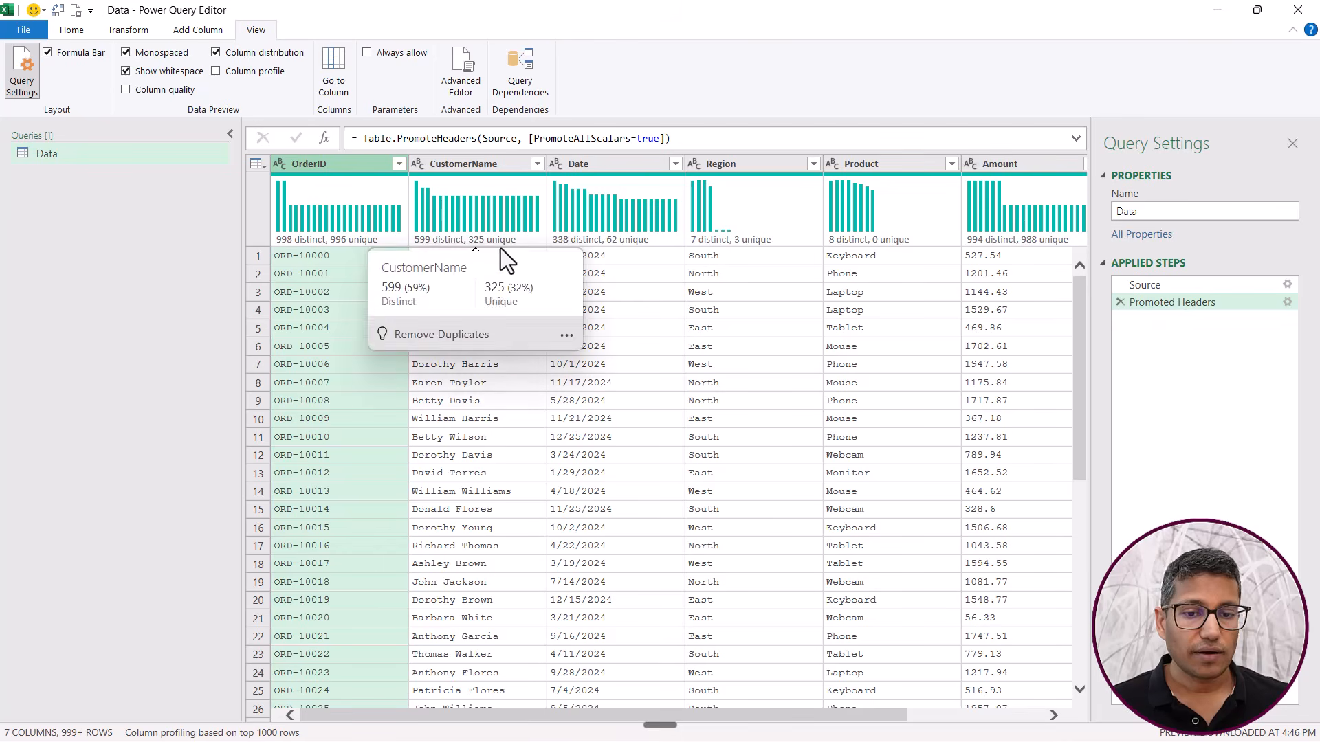
pyautogui.moveTo(752, 221)
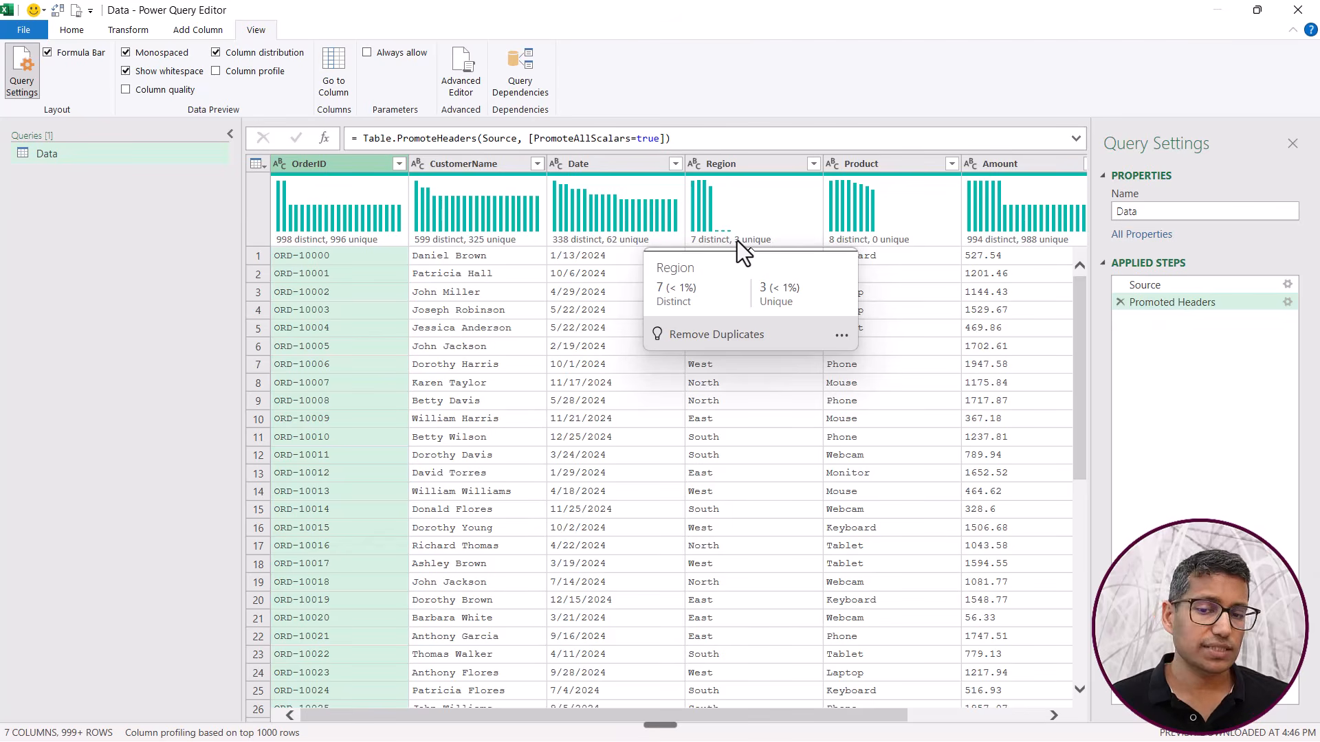
pyautogui.click(898, 210)
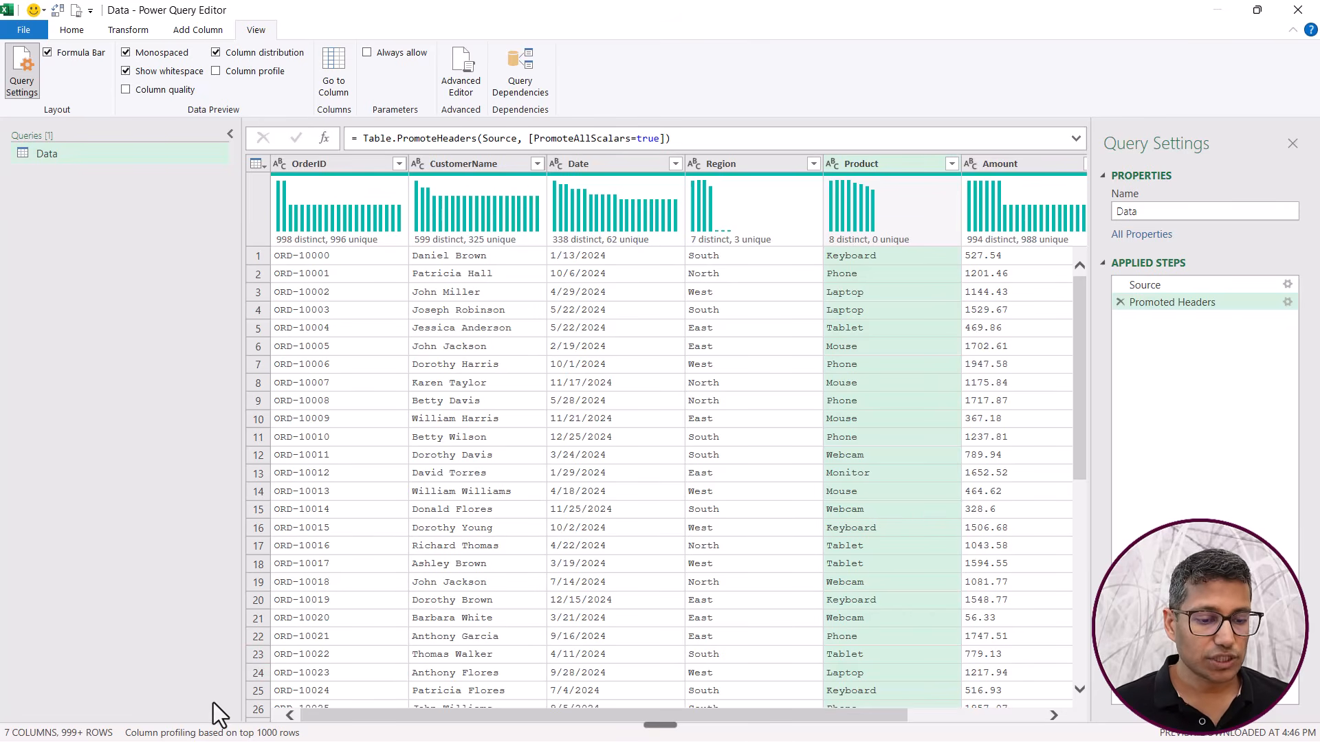
# - Base column profiling on the entire data set and show the column profile for the Region column
pyautogui.click(210, 734)
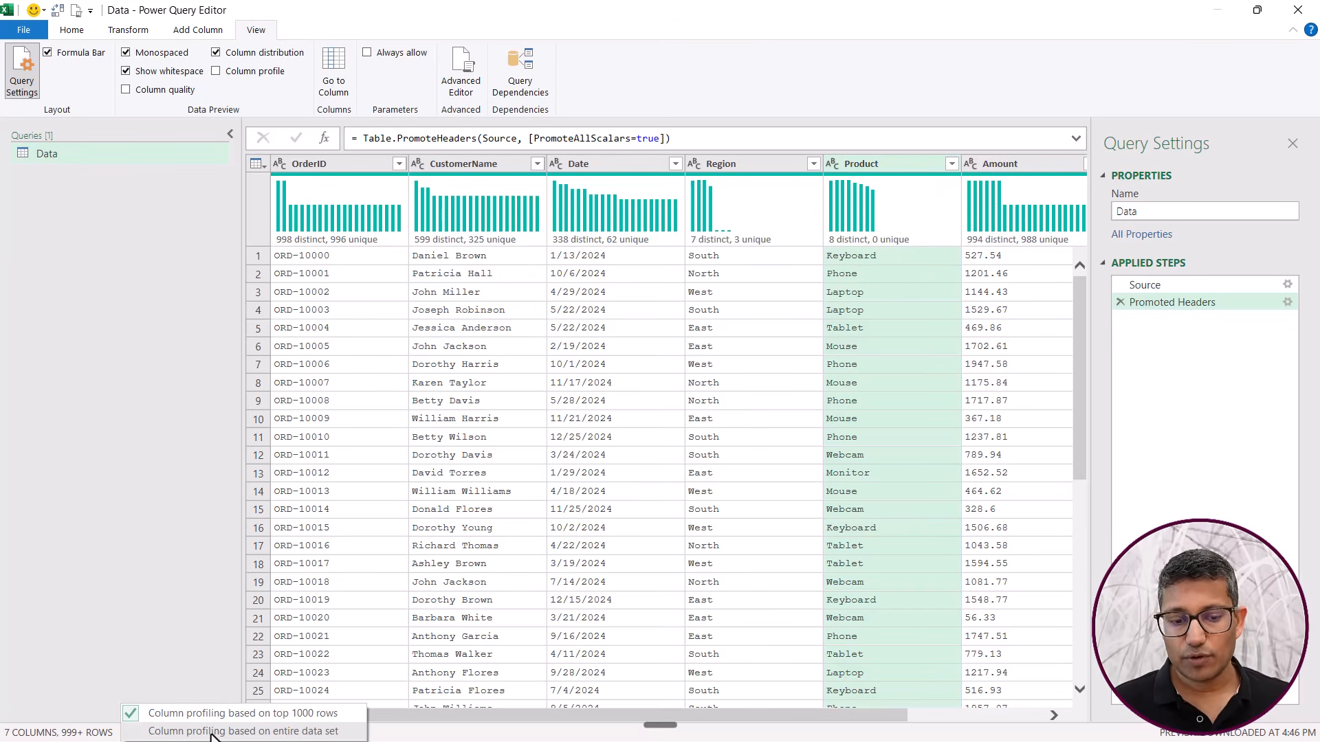
pyautogui.click(212, 731)
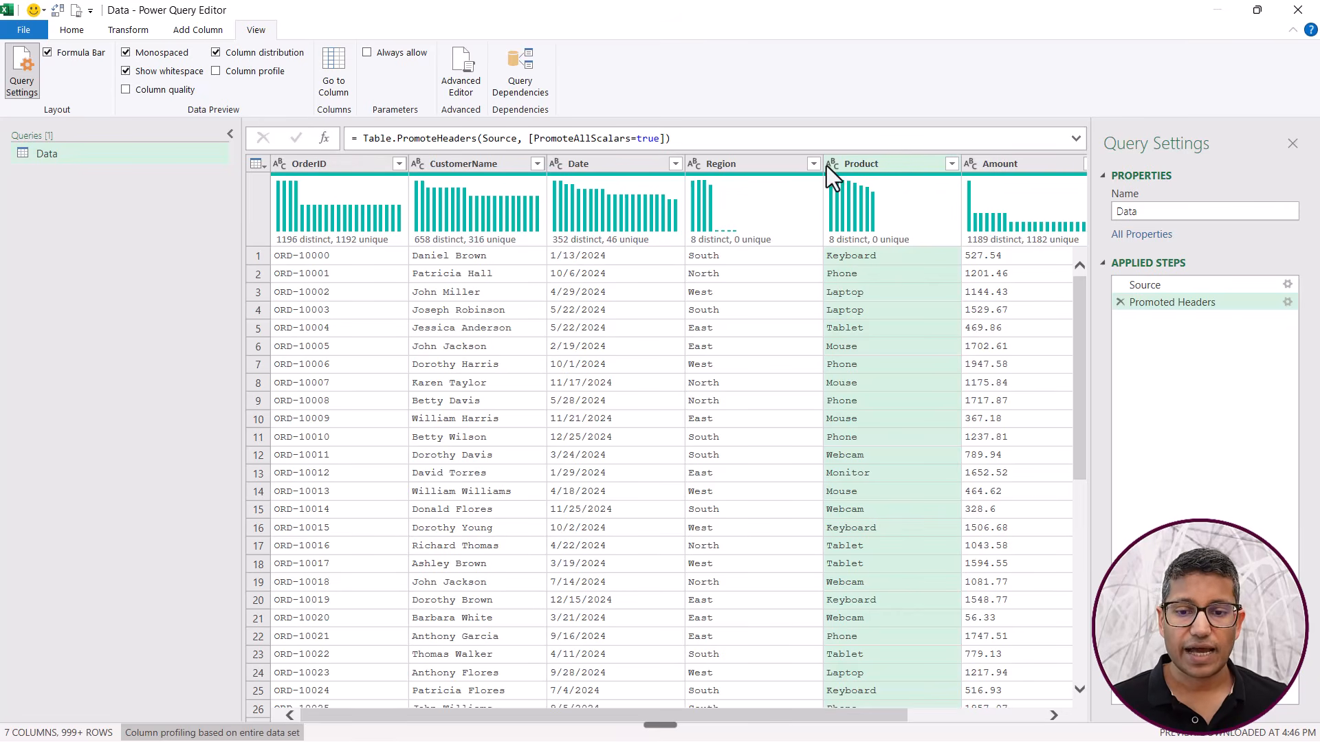
pyautogui.click(764, 167)
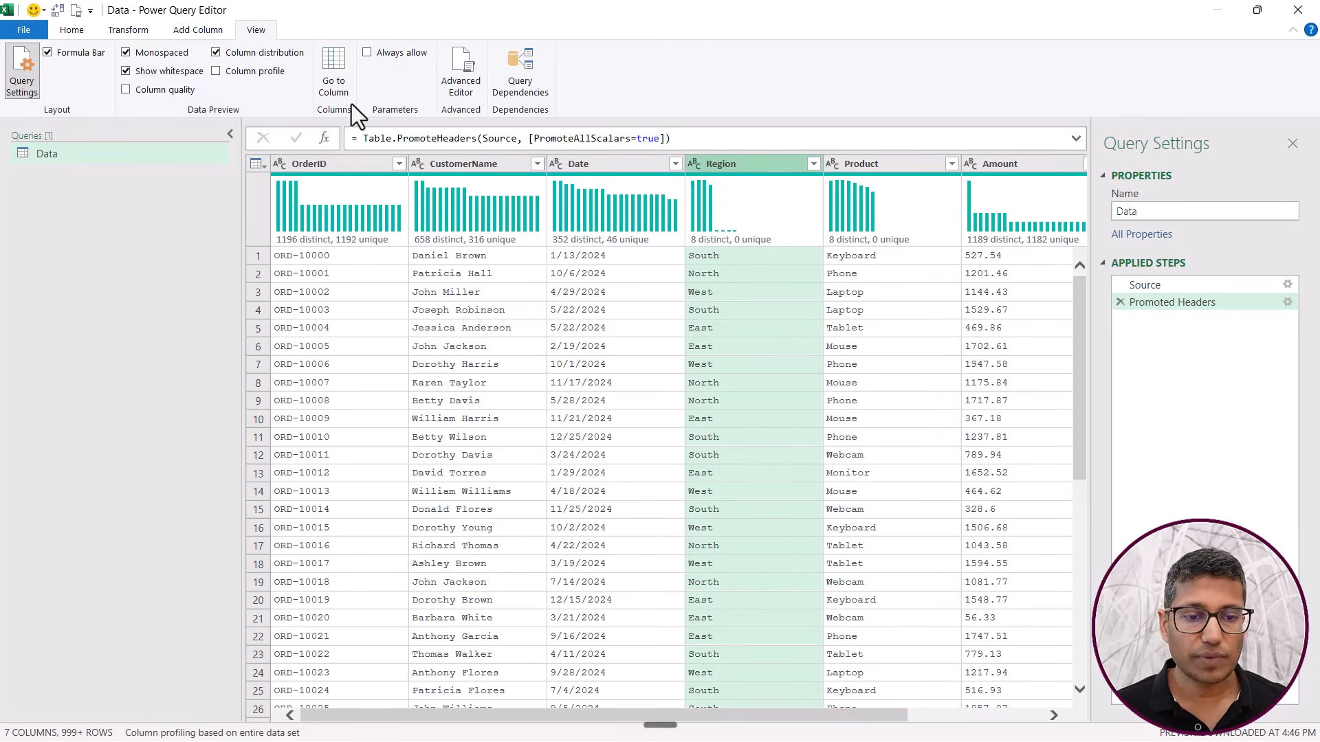
pyautogui.click(216, 70)
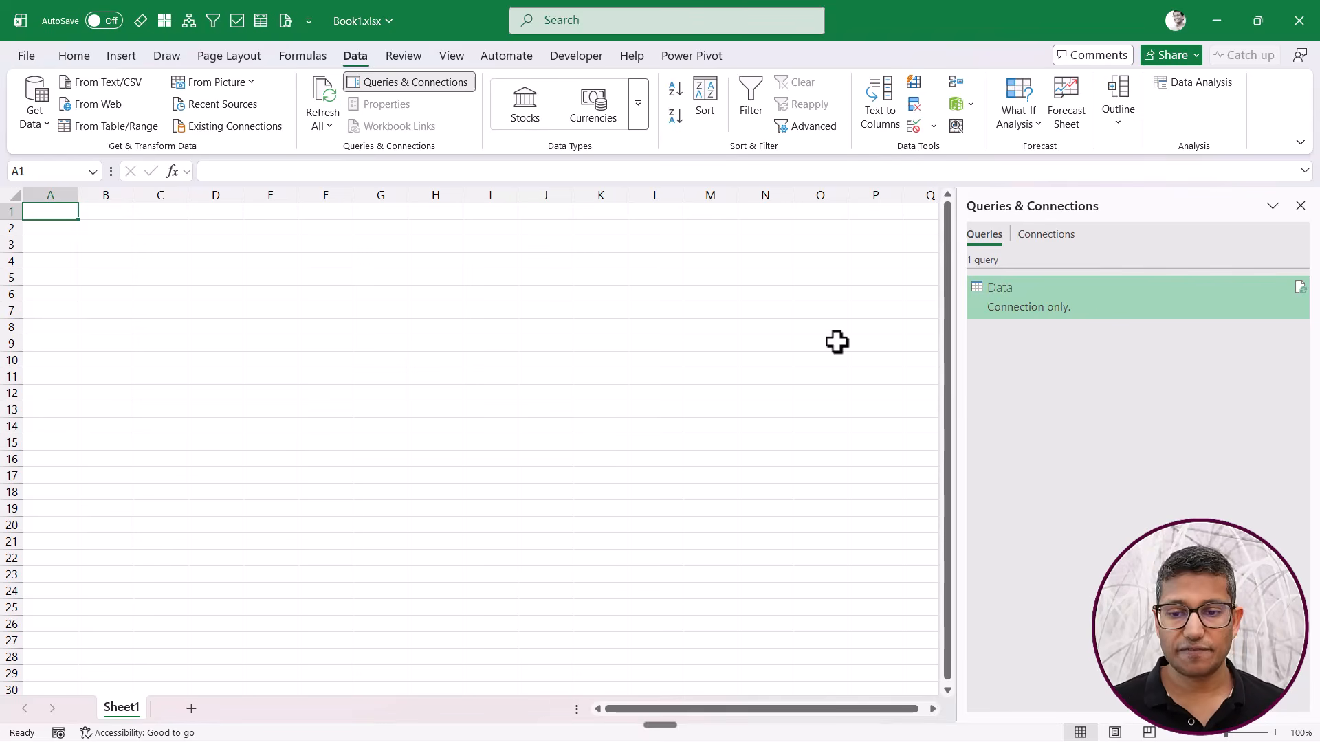
# - In the Data query's properties, turn off refreshing data when opening the file and confirm
pyautogui.moveTo(1029, 311)
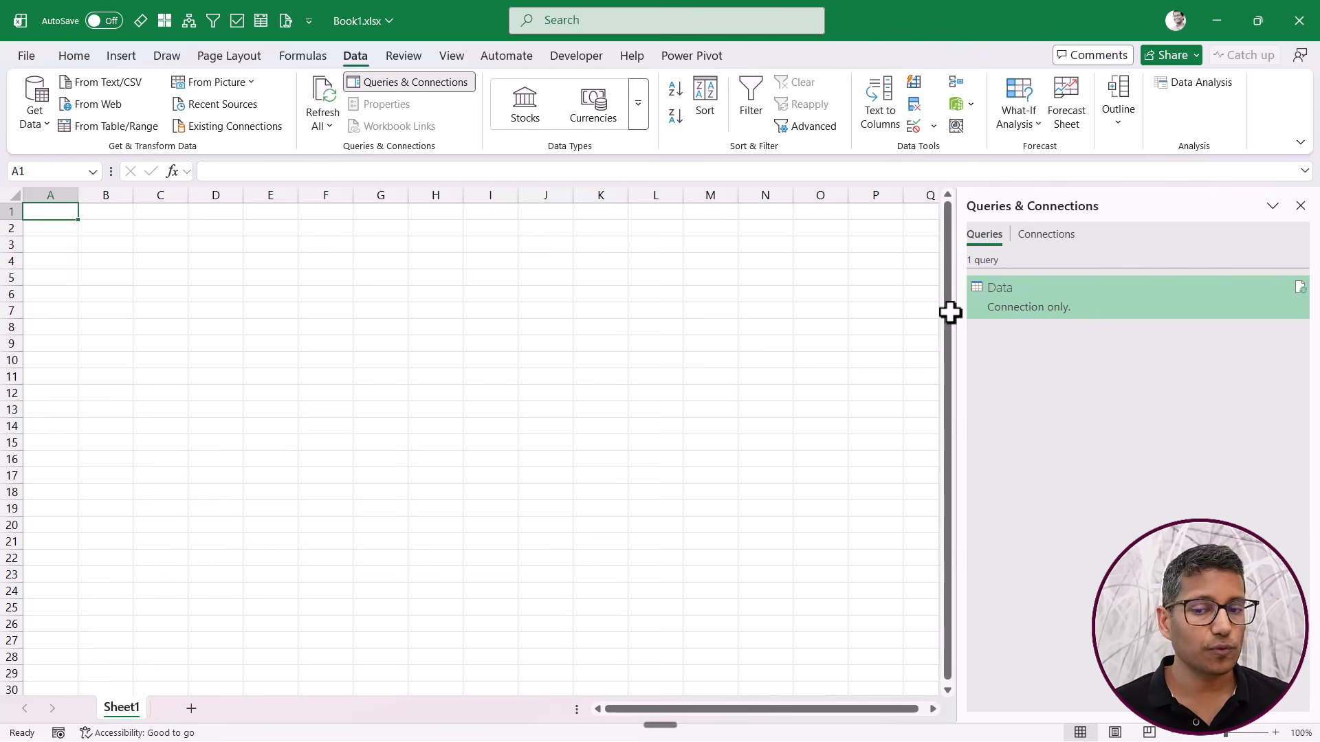
pyautogui.rightClick(1013, 301)
pyautogui.click(1063, 624)
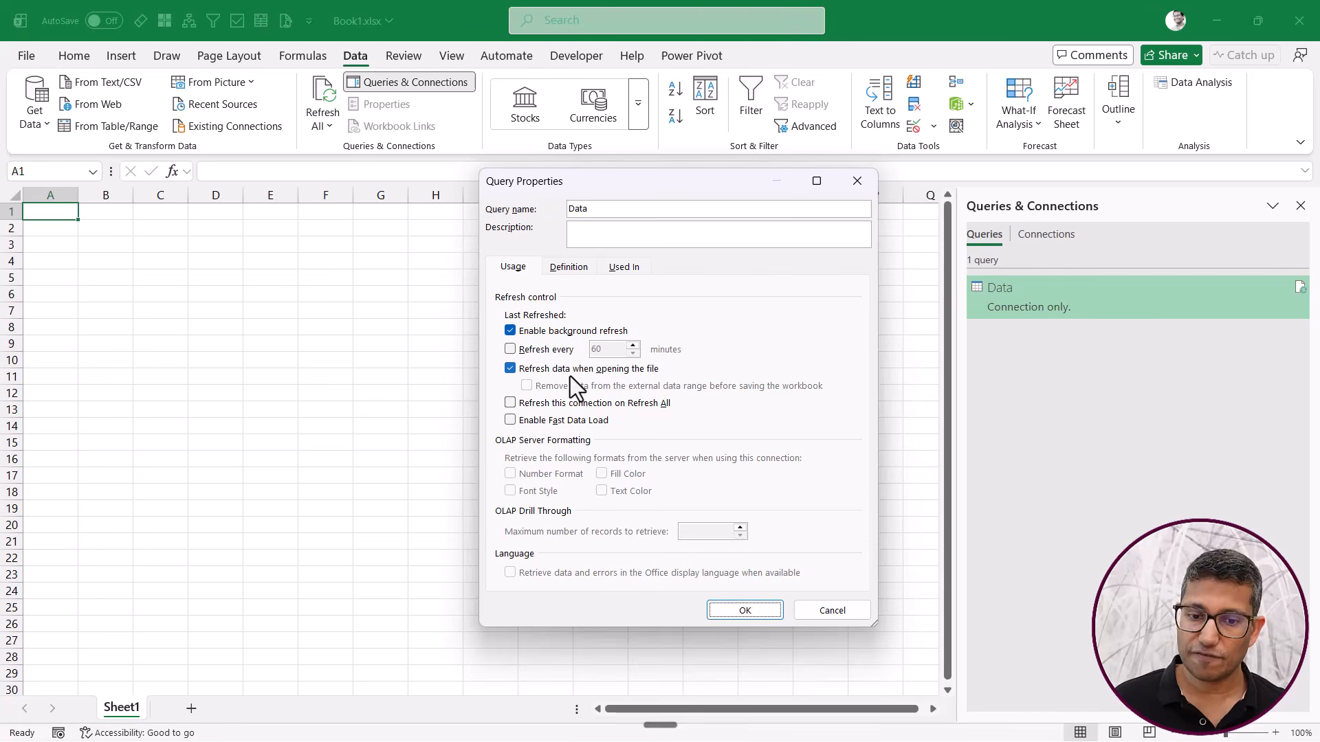
pyautogui.click(512, 371)
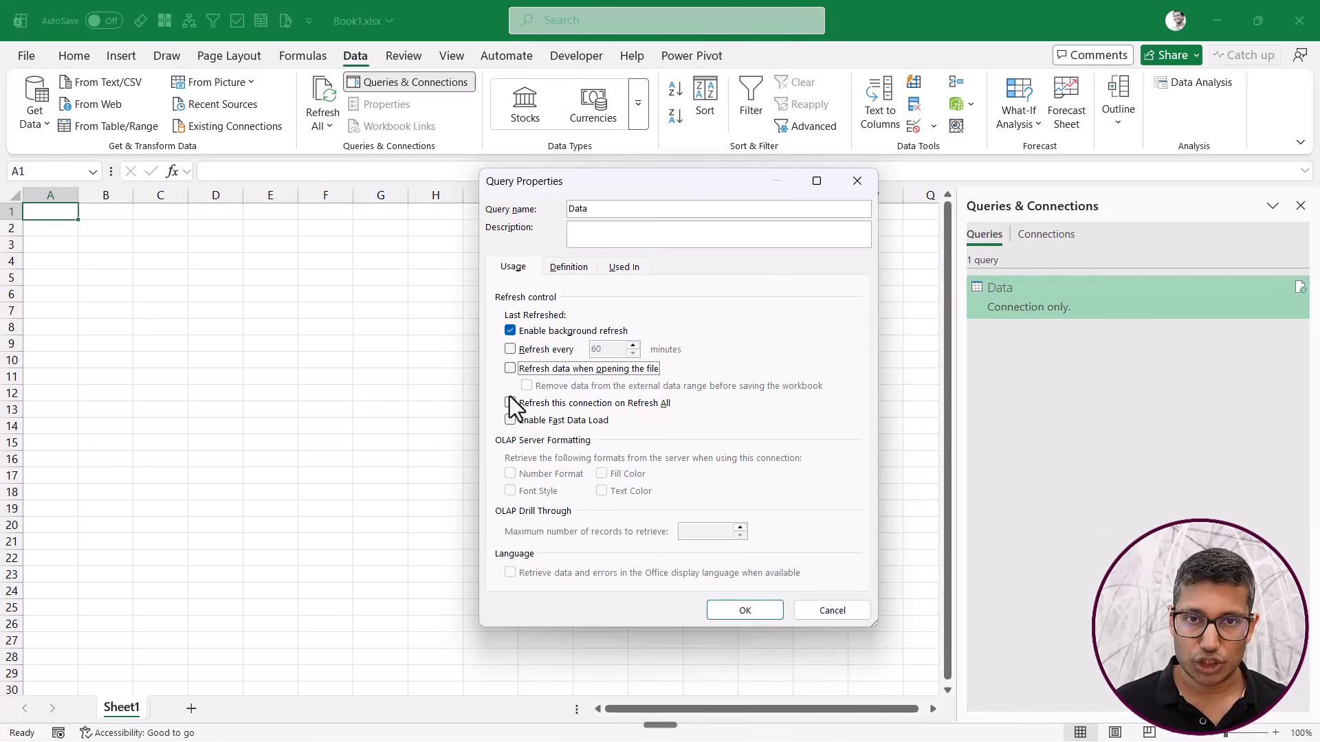
pyautogui.click(723, 607)
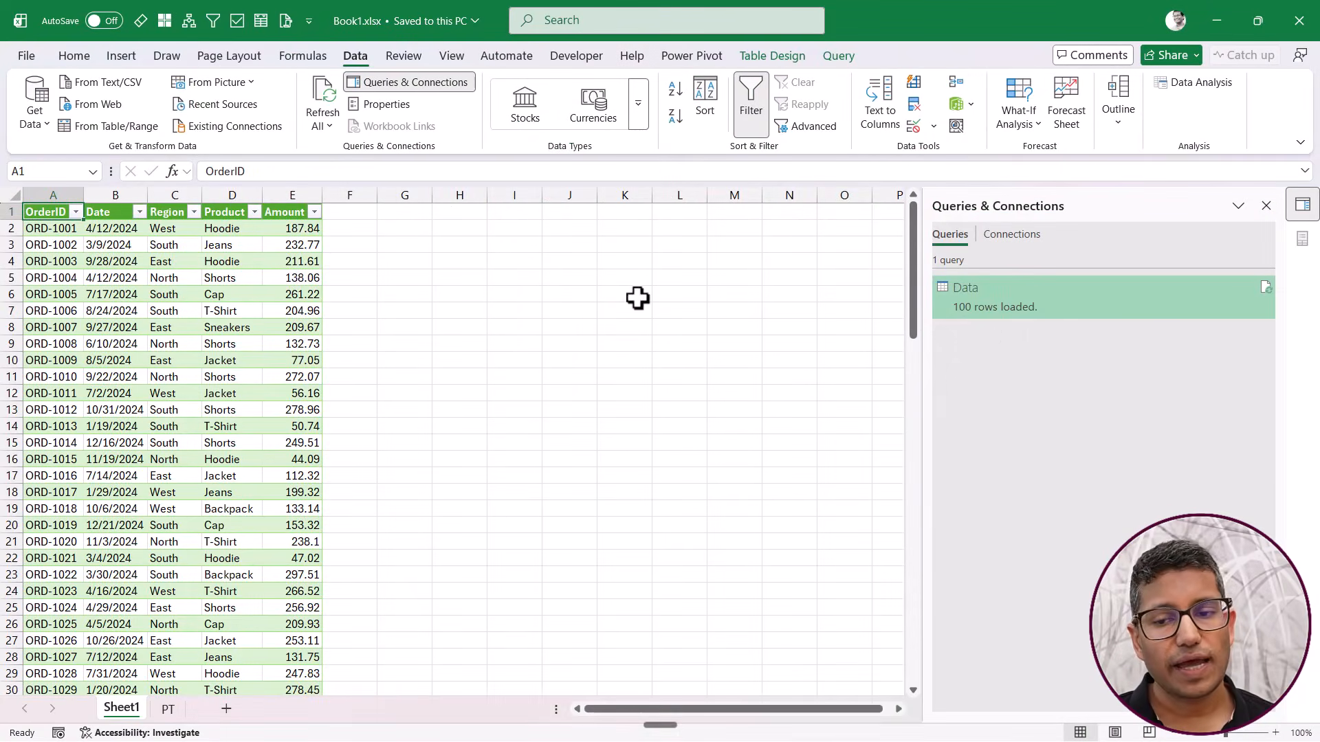
# - View the PivotTable on the PT sheet and review the background refresh setting in the Data query's properties
pyautogui.moveTo(1032, 312)
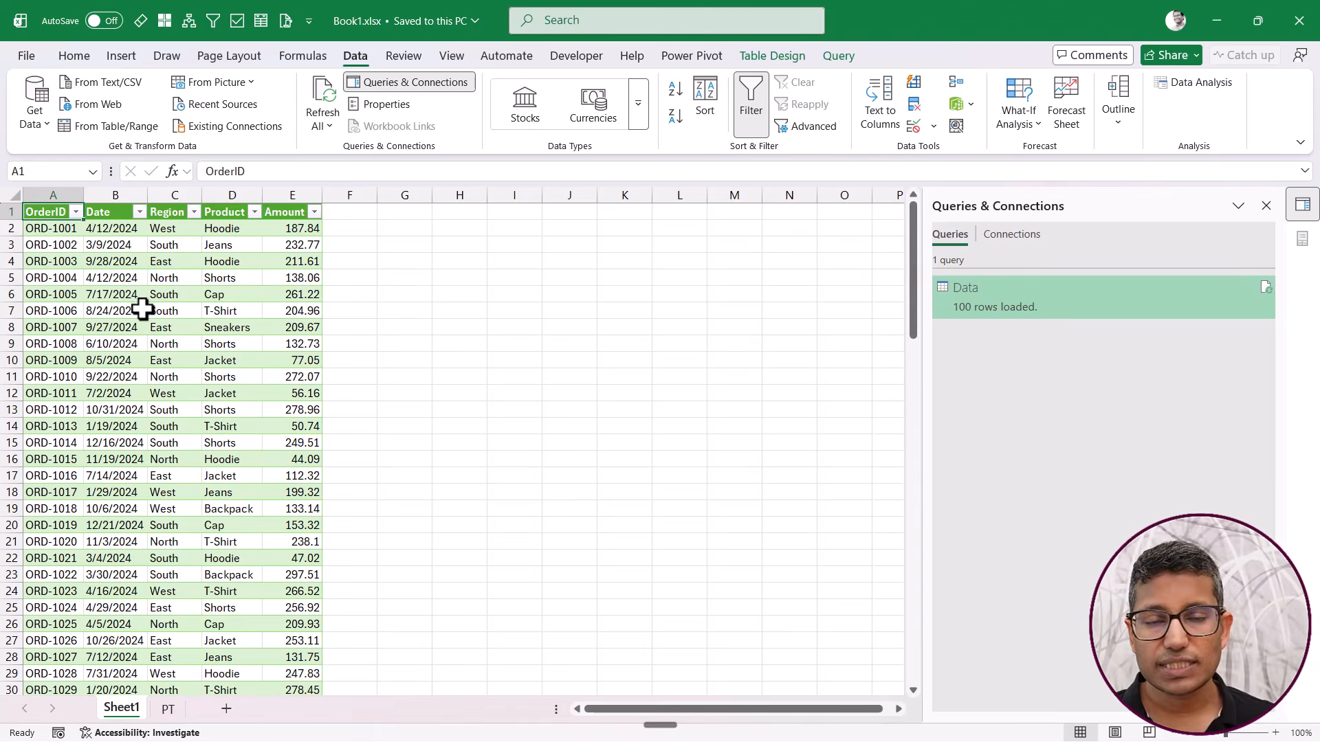
pyautogui.click(168, 707)
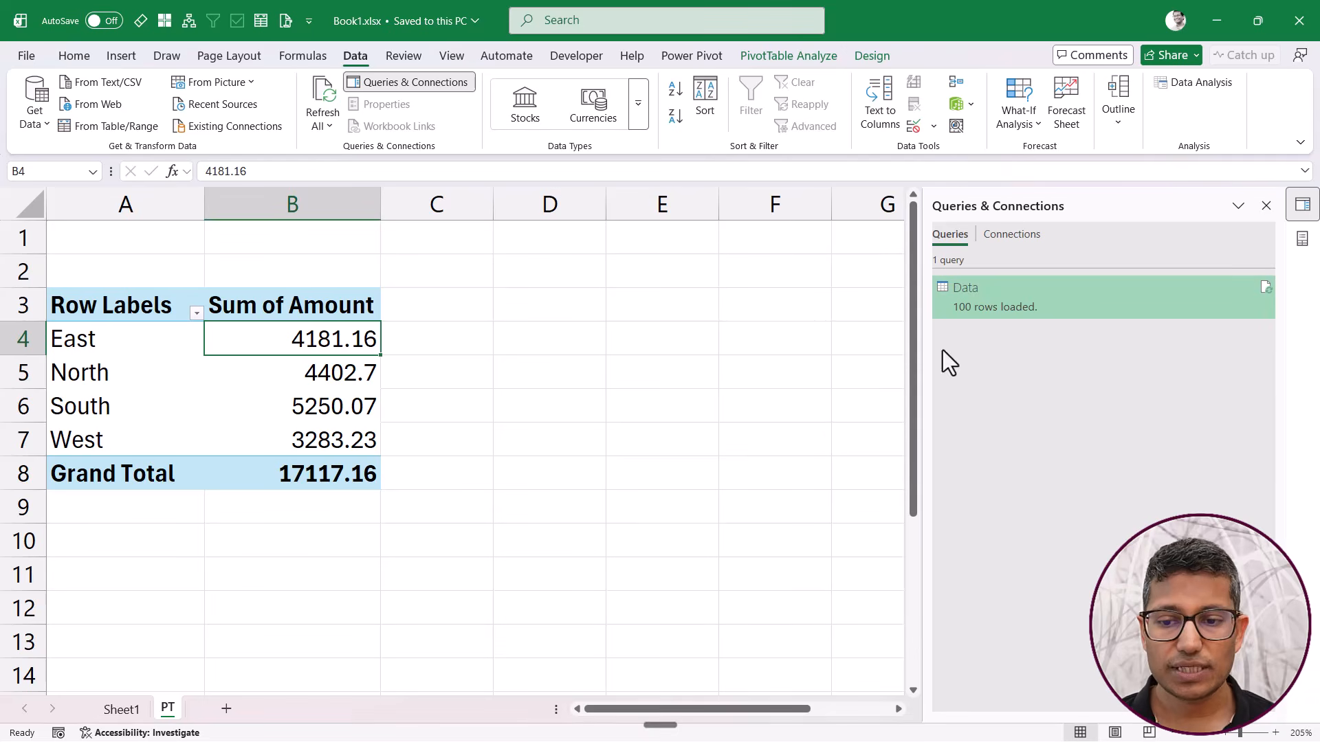
pyautogui.rightClick(997, 304)
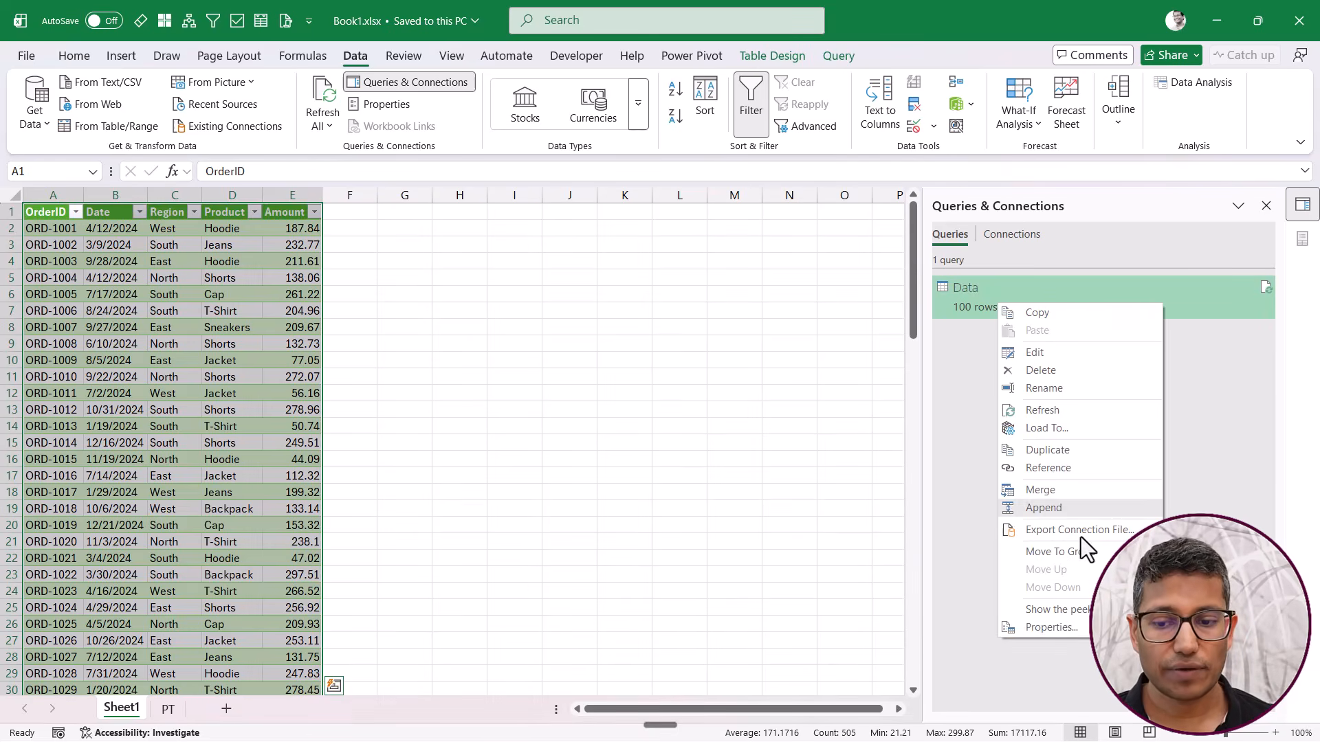
pyautogui.click(1052, 628)
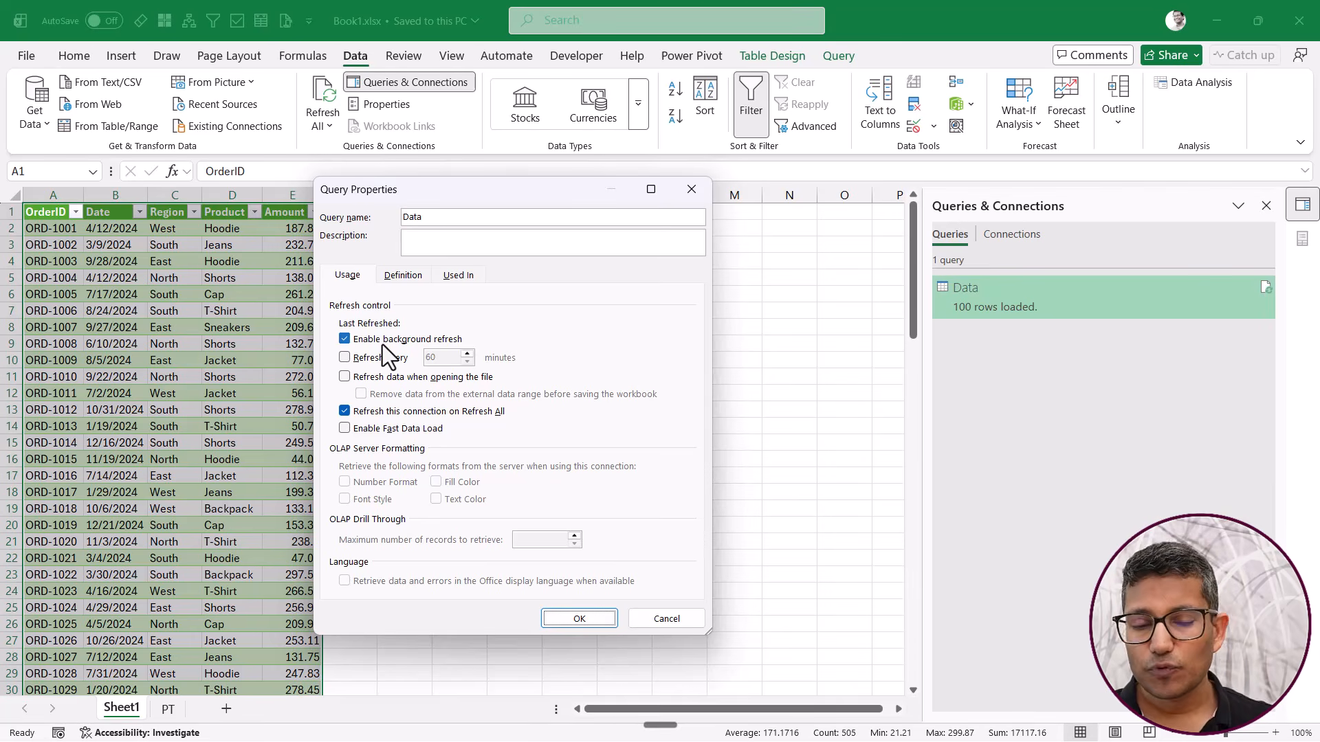
pyautogui.click(554, 616)
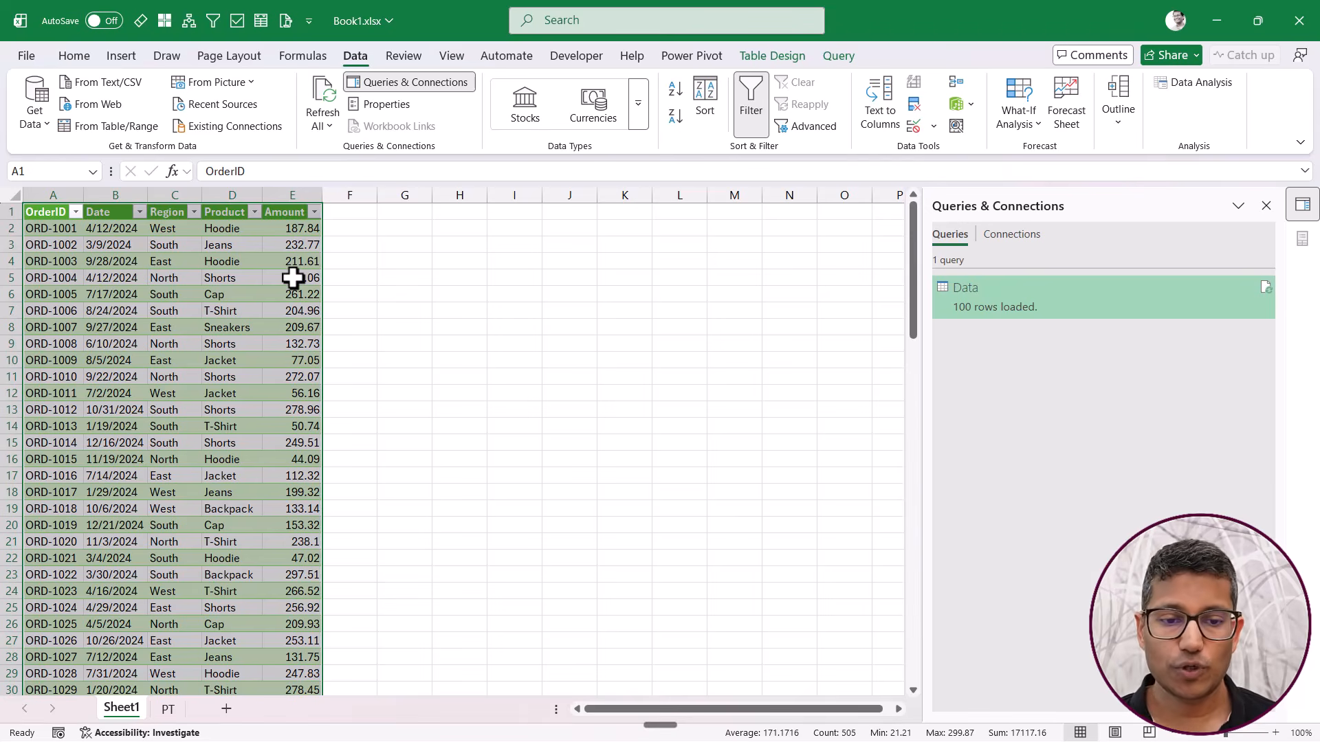
# - In the retail_sales.csv source file, set the Amount of order ORD-1001 to 187000.84 and save the file
pyautogui.hotkey('alt', 'Tab')
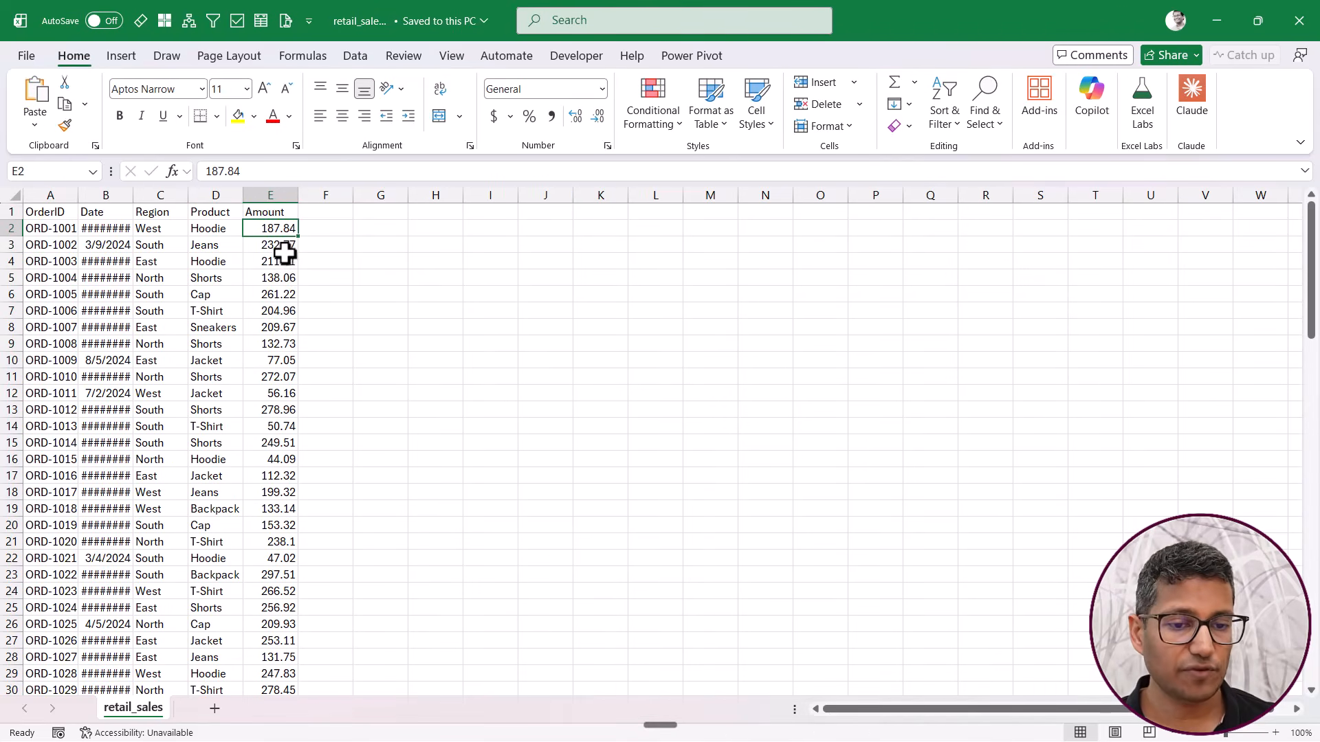
pyautogui.press('F2')
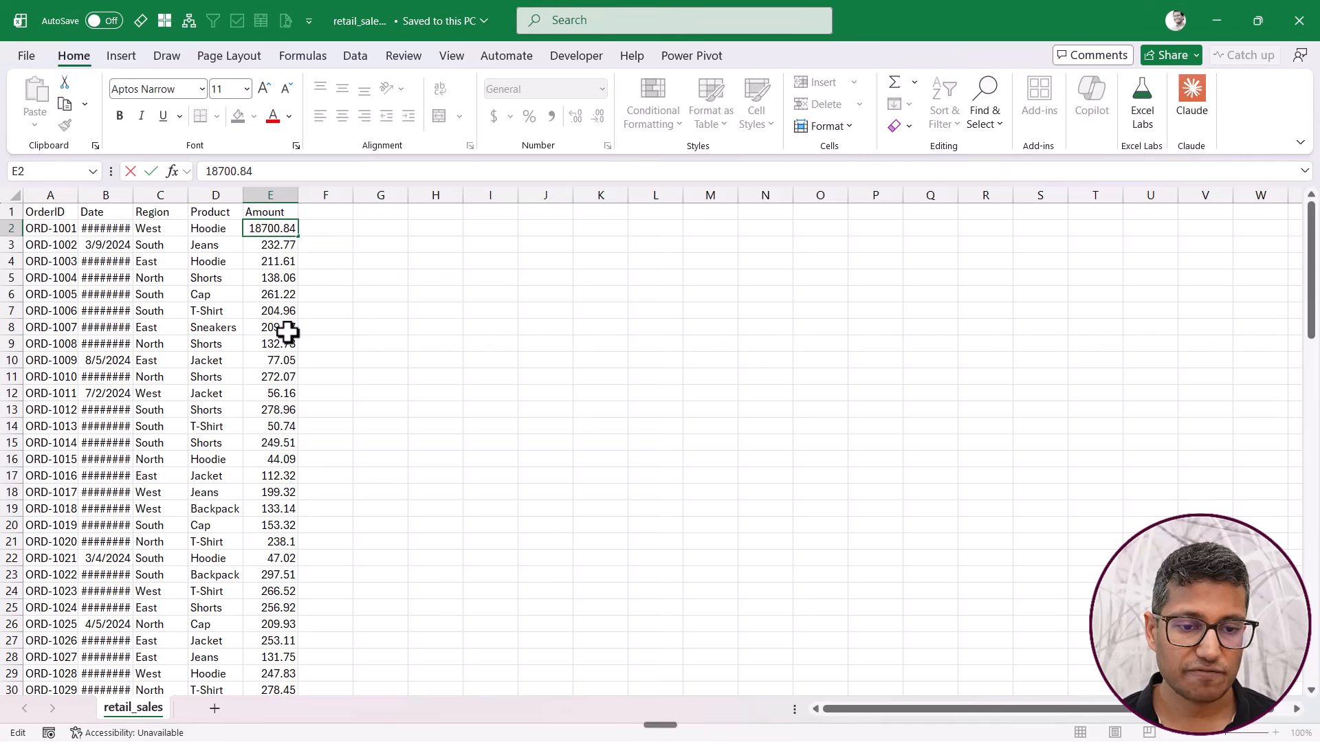
pyautogui.write('0')
pyautogui.press('Return')
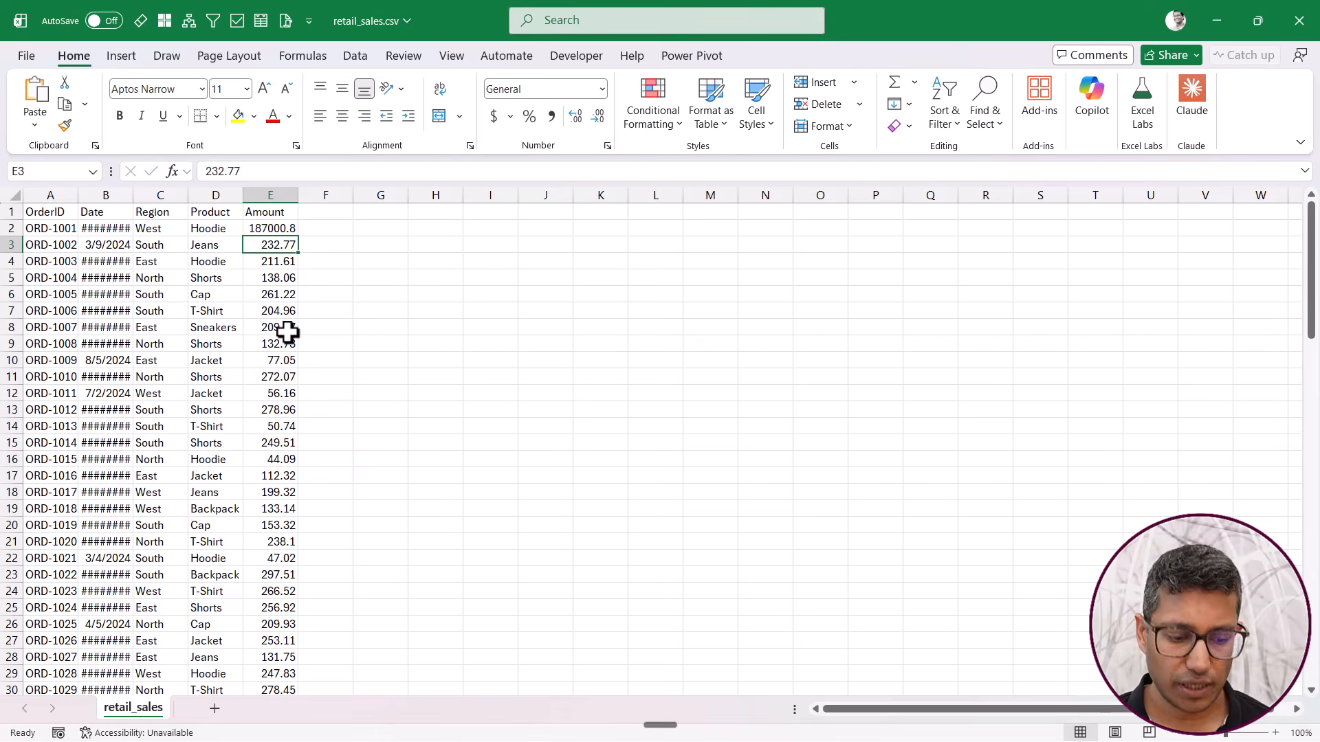
pyautogui.hotkey('ctrl', 's')
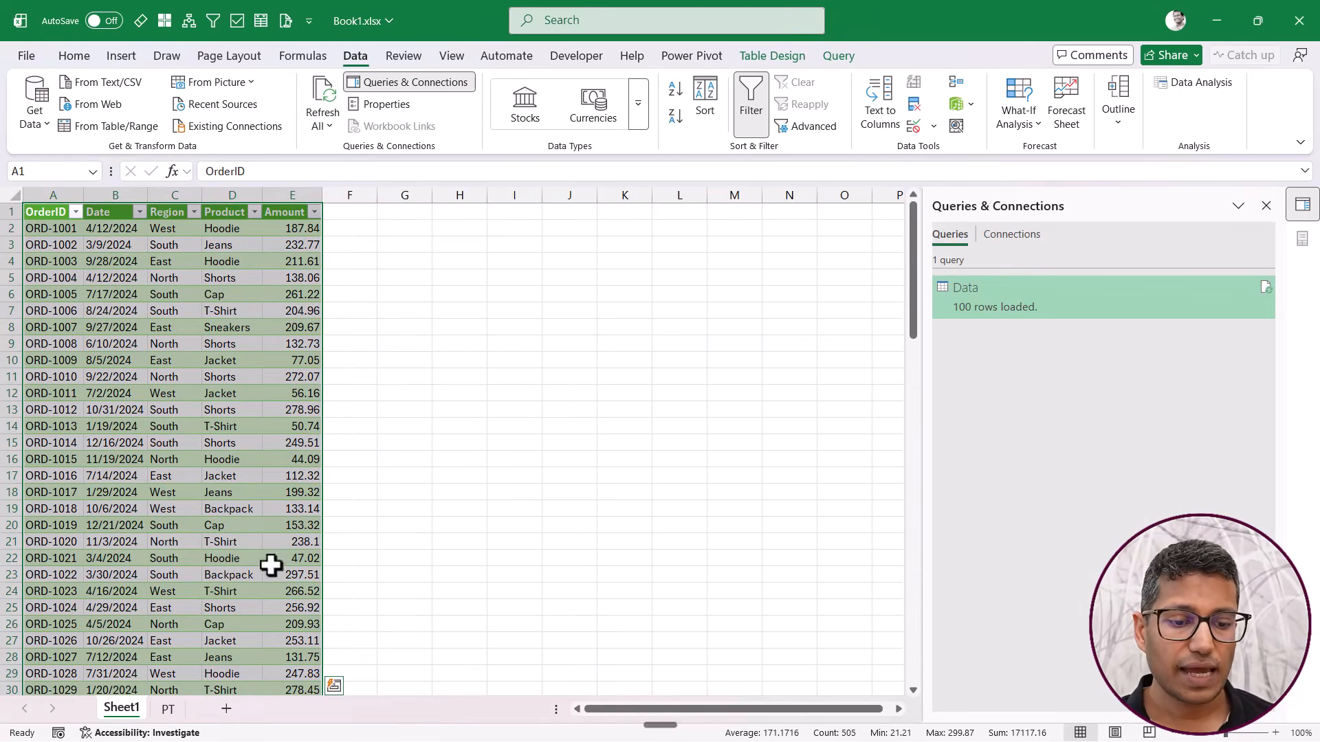
# - Back in Book1, refresh all data from the PT sheet and check the Data query's preview and its table on Sheet1
pyautogui.click(172, 714)
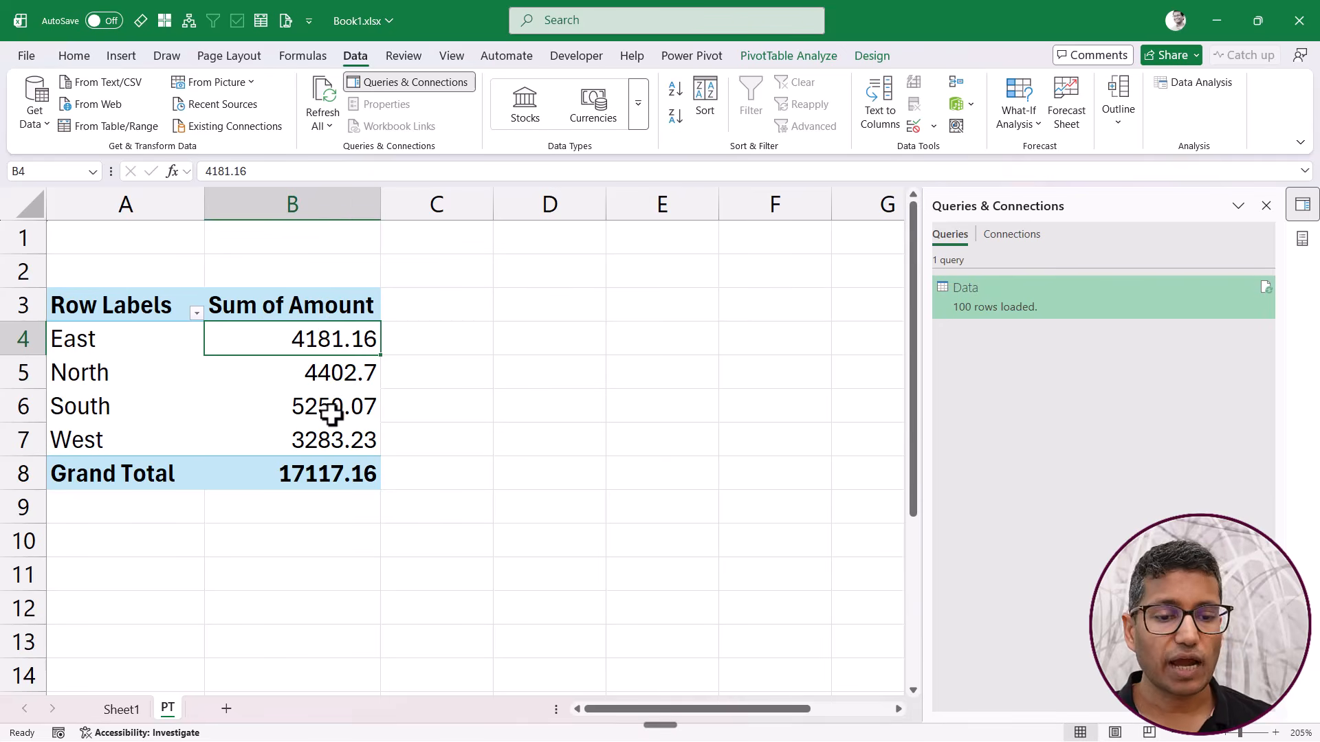
pyautogui.moveTo(330, 413)
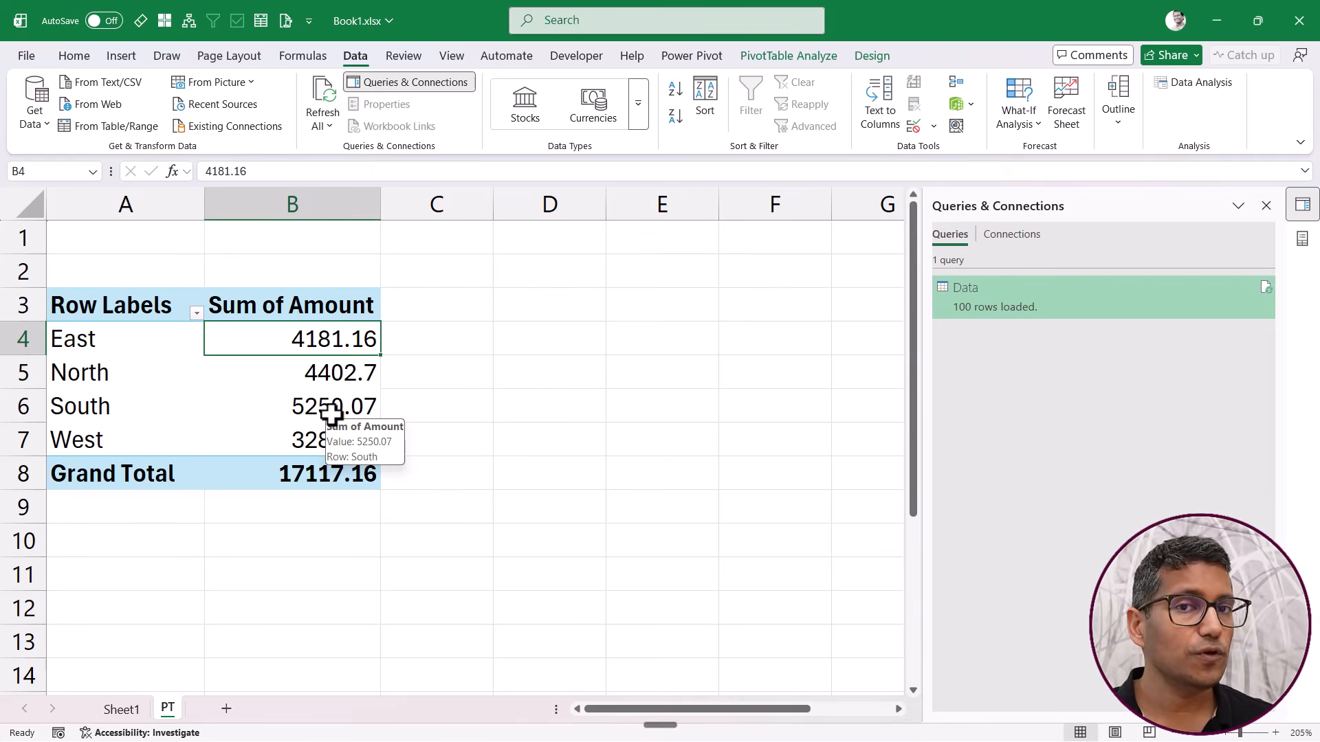
pyautogui.moveTo(976, 311)
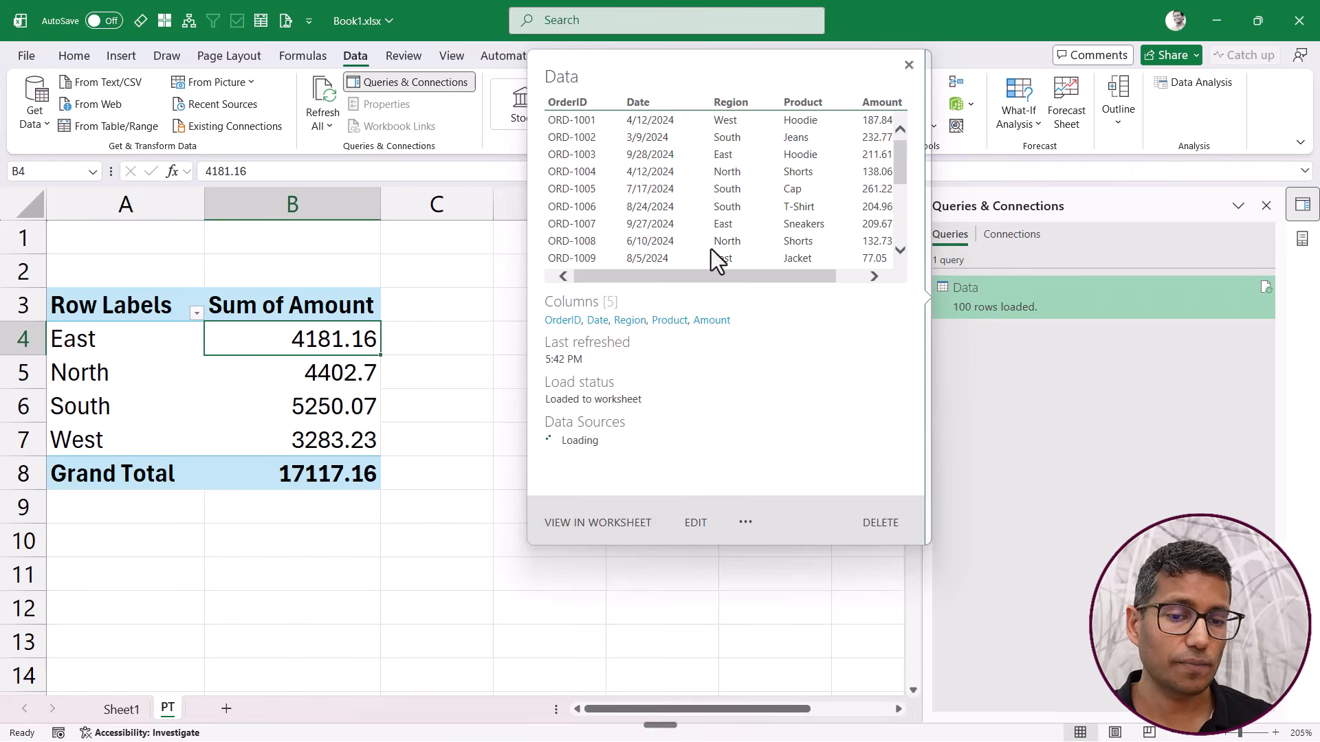
pyautogui.click(329, 93)
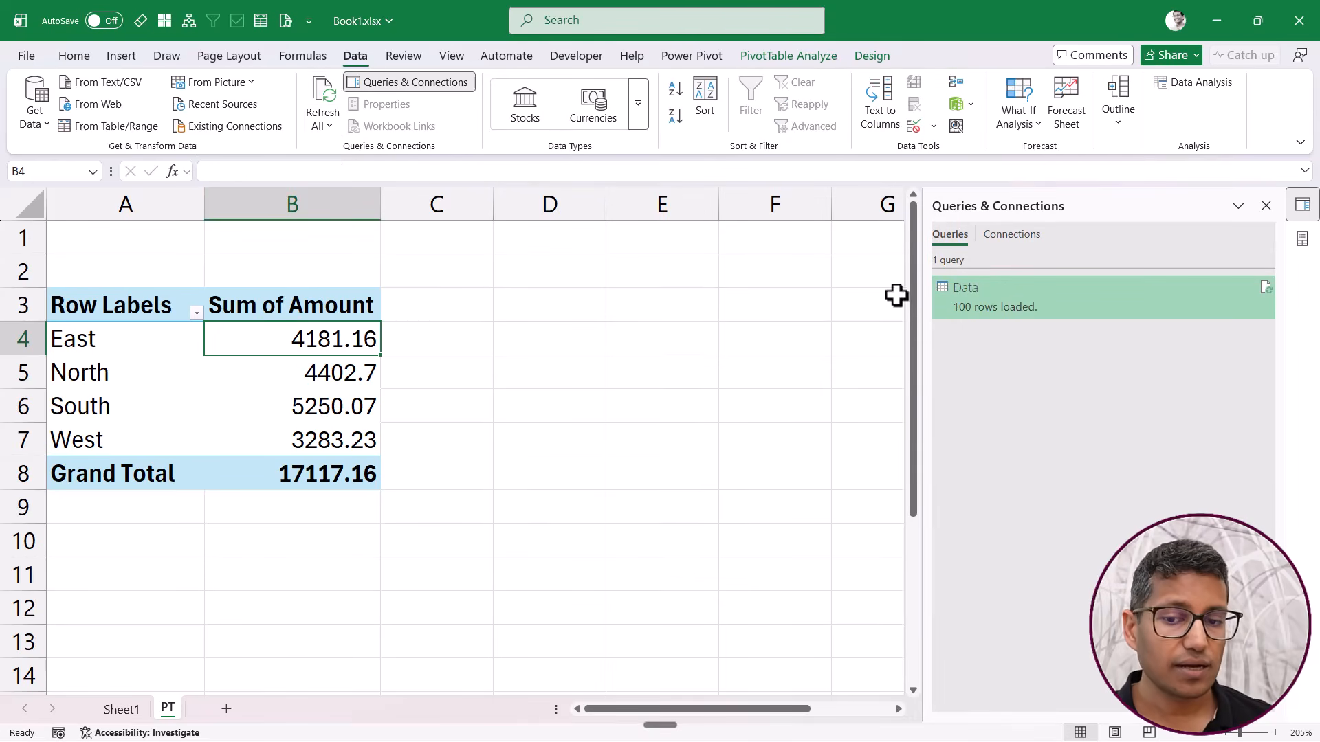
pyautogui.moveTo(979, 307)
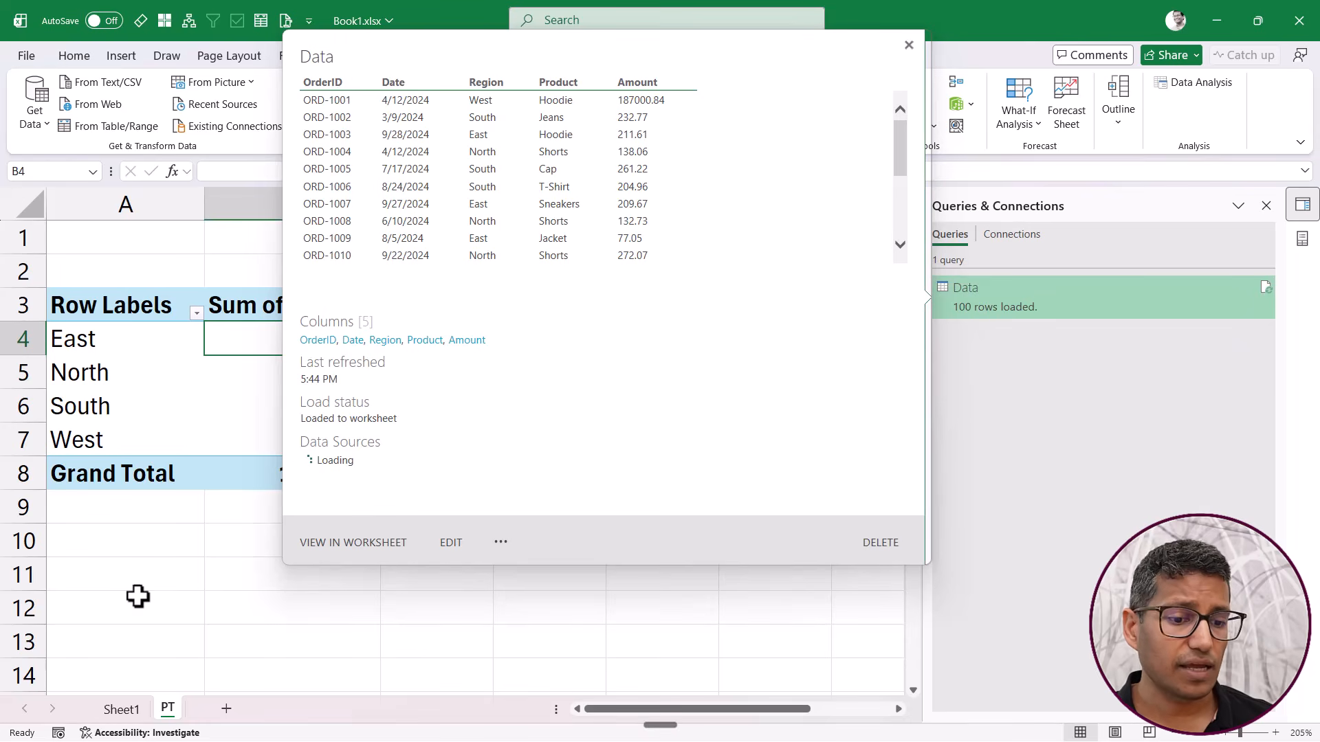
pyautogui.click(125, 710)
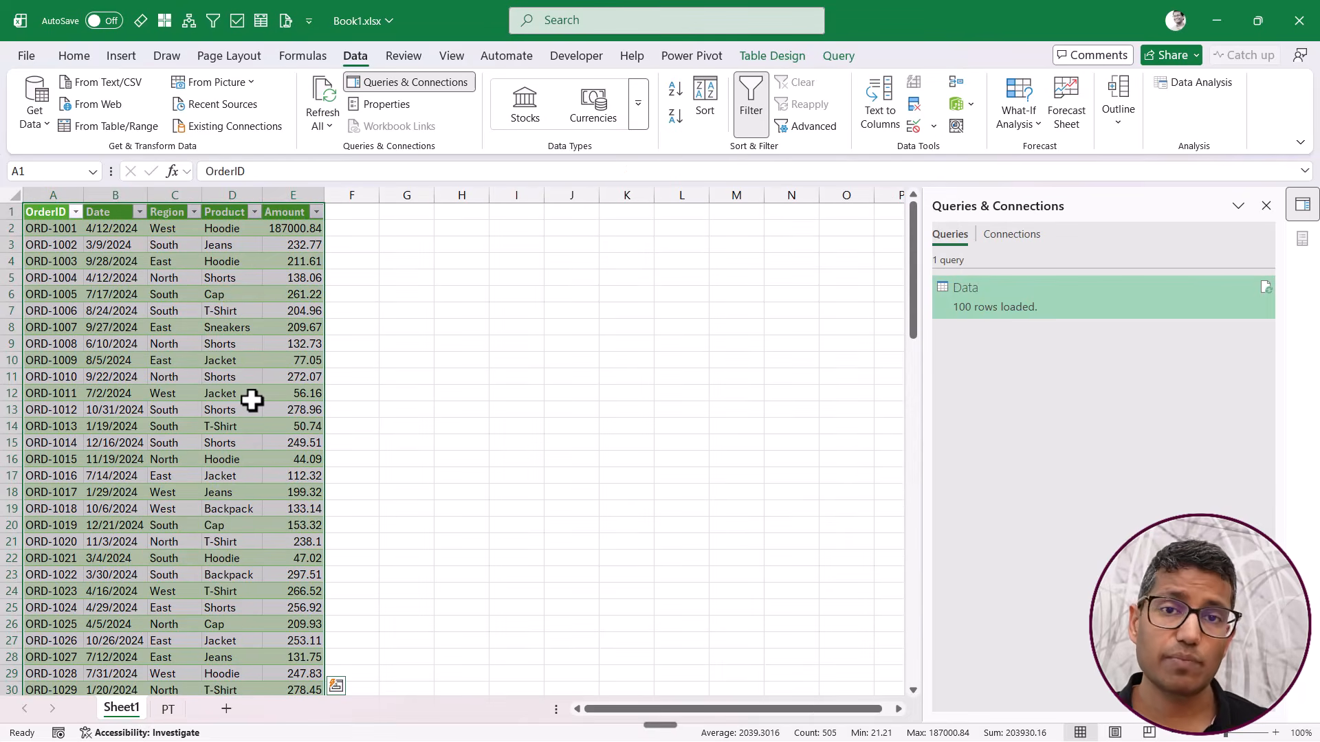
# - Return to the PT sheet, refresh all data a second time and check the West region's Sum of Amount
pyautogui.click(168, 710)
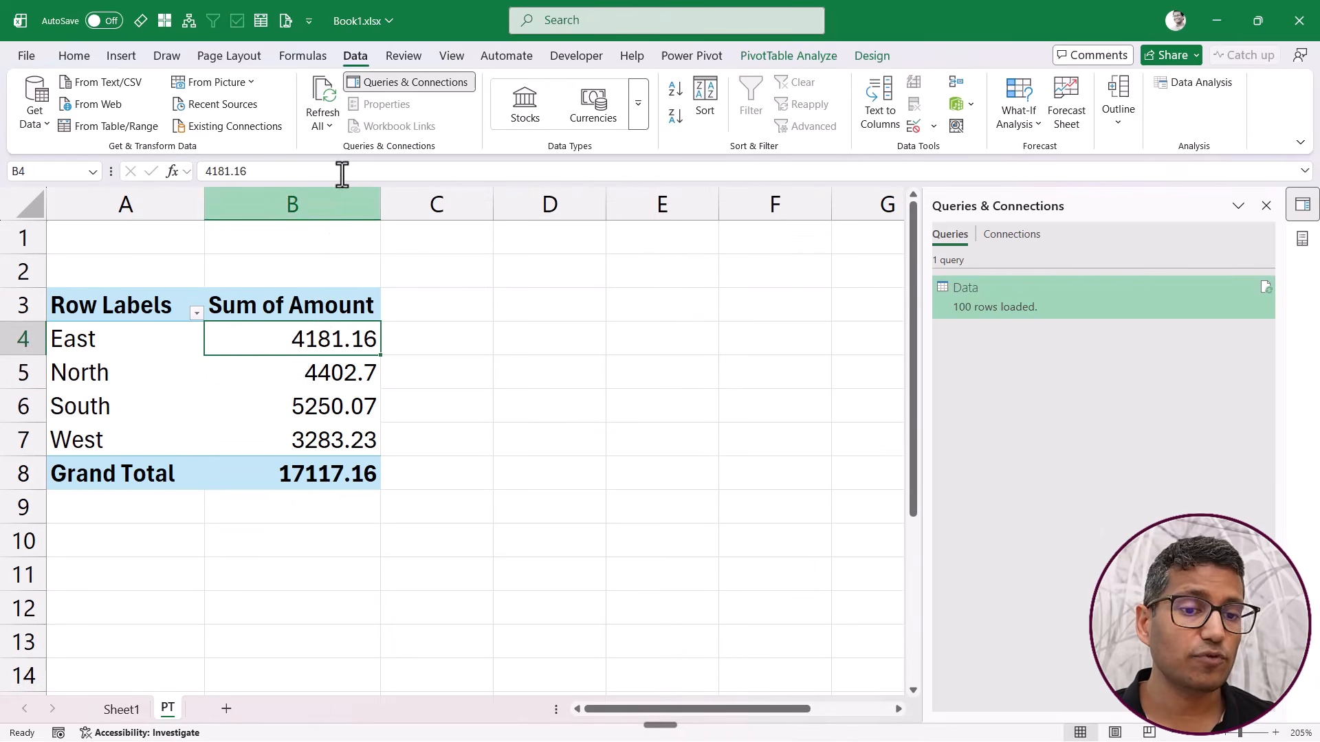
pyautogui.click(328, 96)
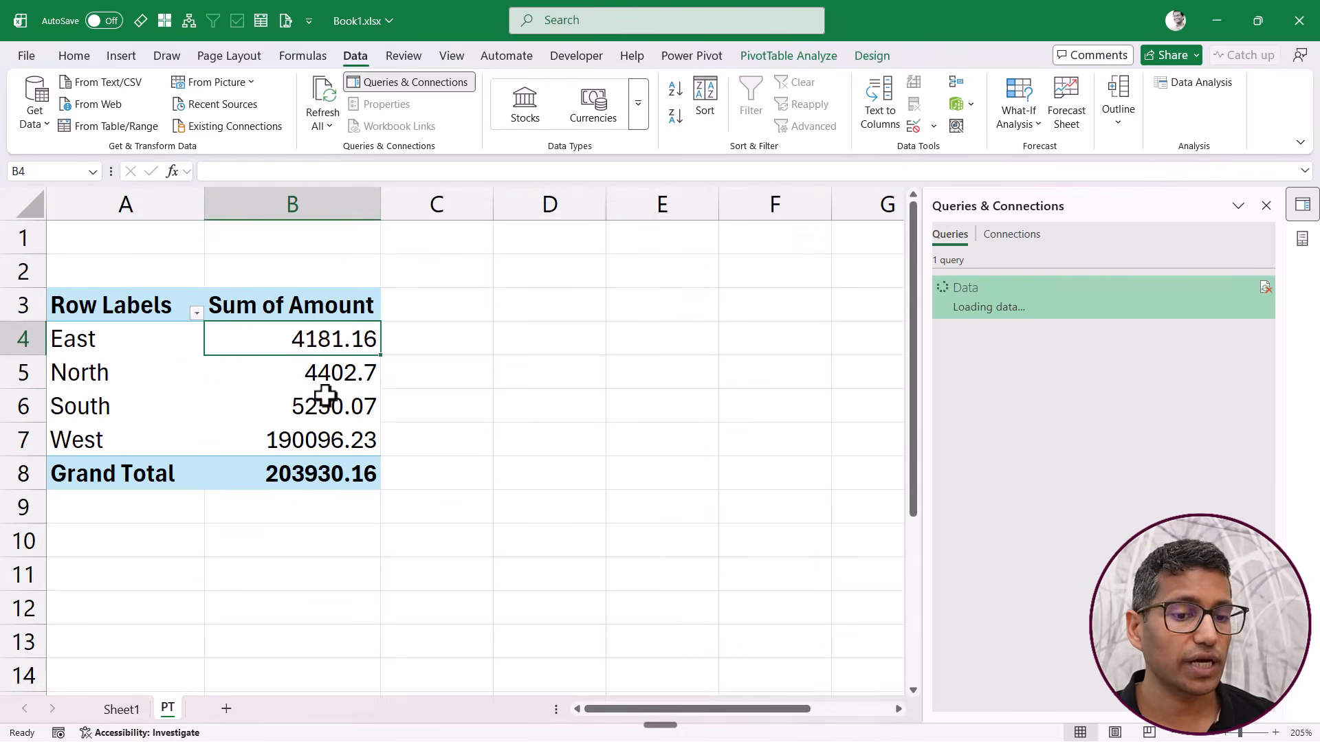
pyautogui.click(312, 441)
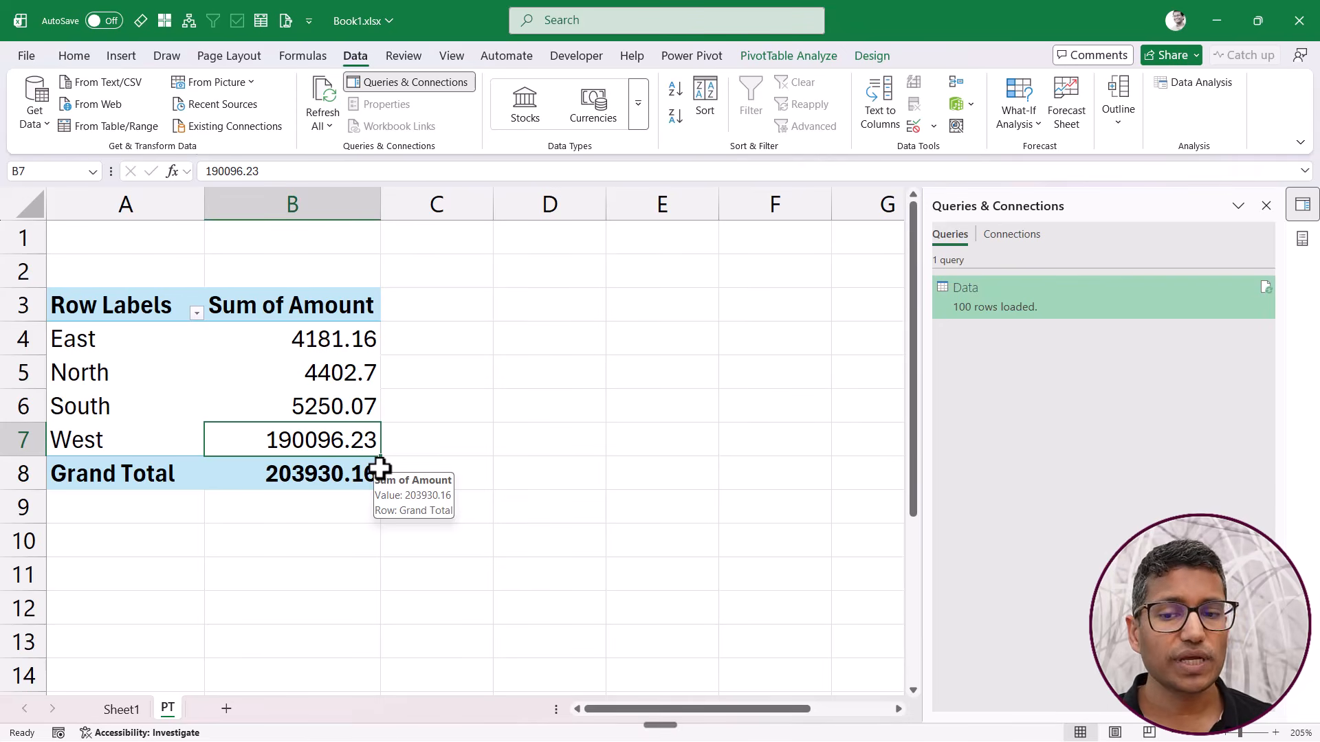
# - In the Data query's properties, turn off background refresh and confirm
pyautogui.rightClick(984, 302)
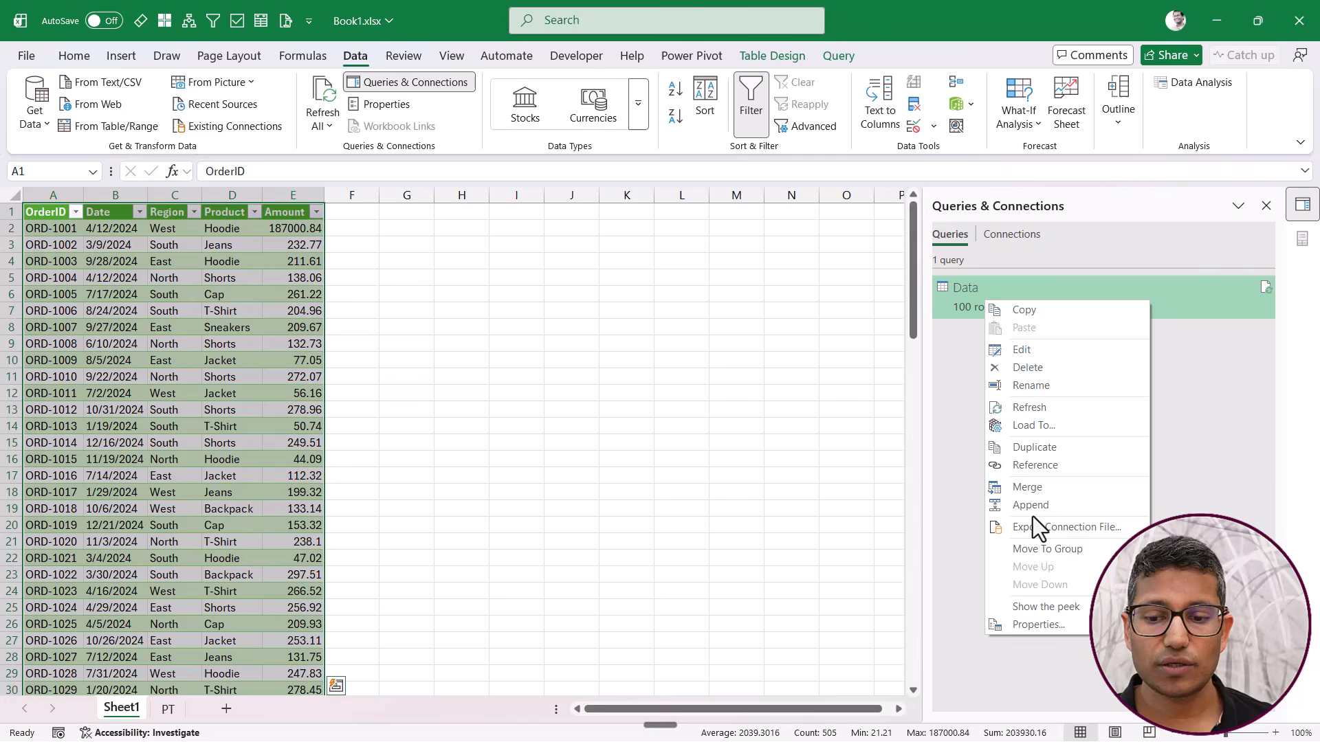
pyautogui.click(1041, 622)
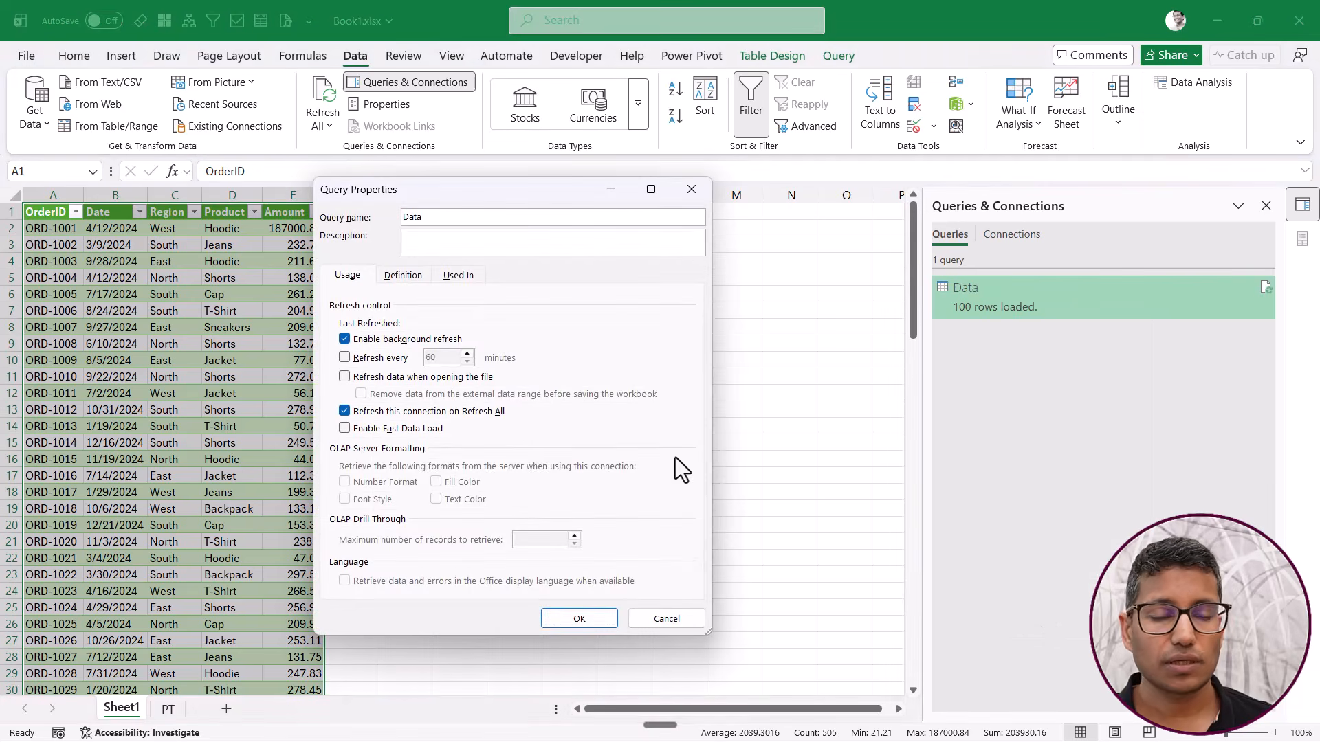
pyautogui.click(345, 340)
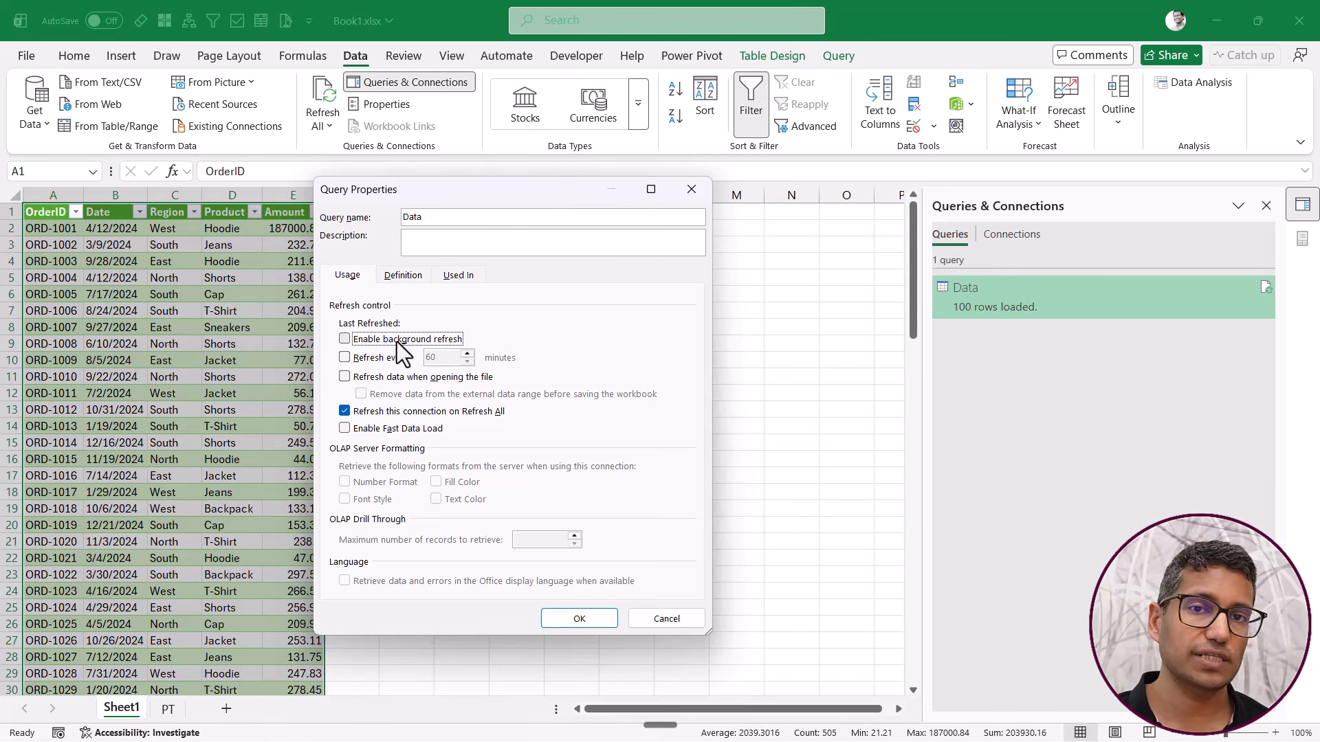
pyautogui.press('Return')
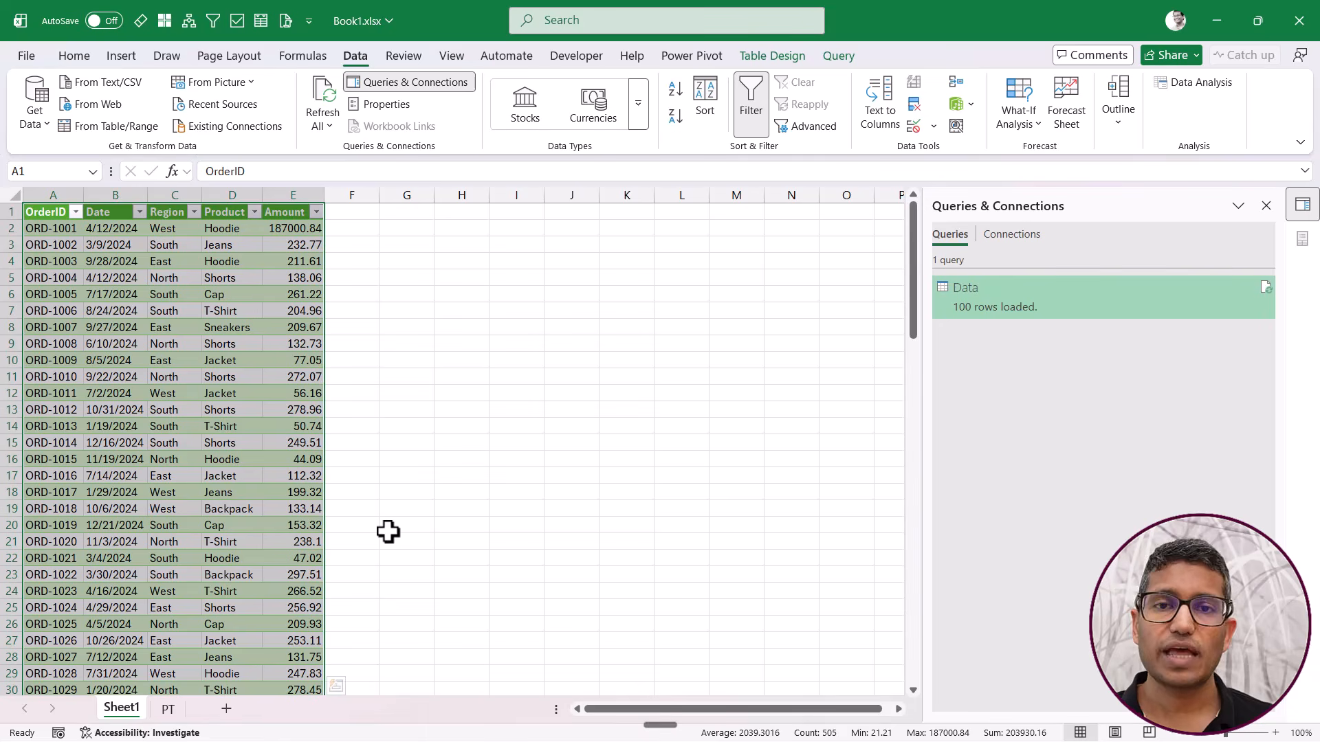